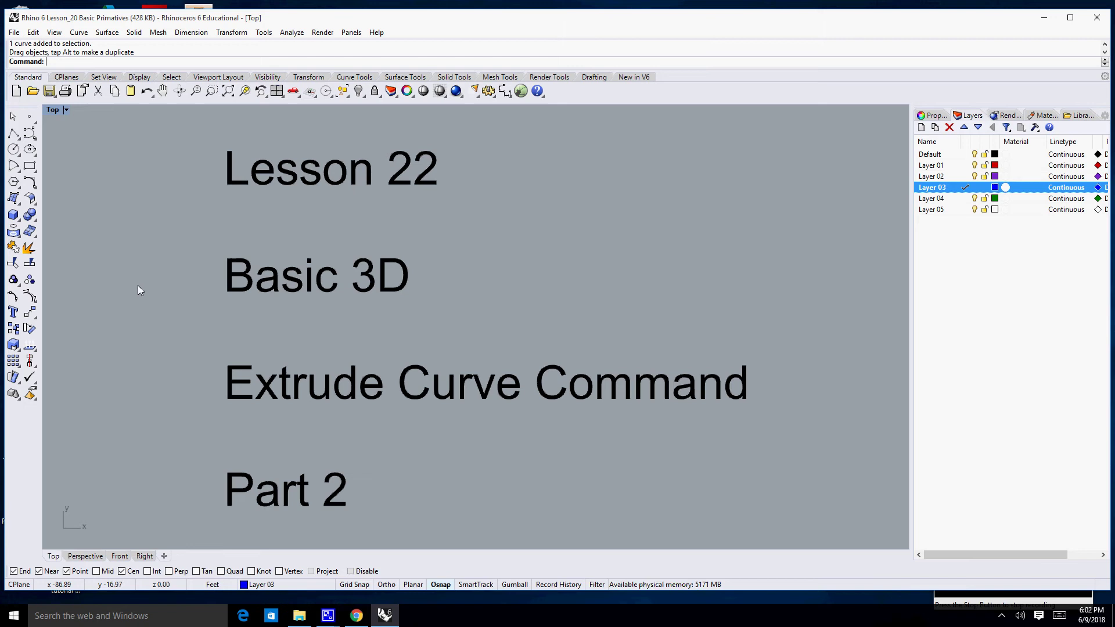
Switch from the maximized Top view to a maximized Perspective view and look over the solid Extrude Planar Curve options
{"action": "double_click", "coordinate": [53, 110]}
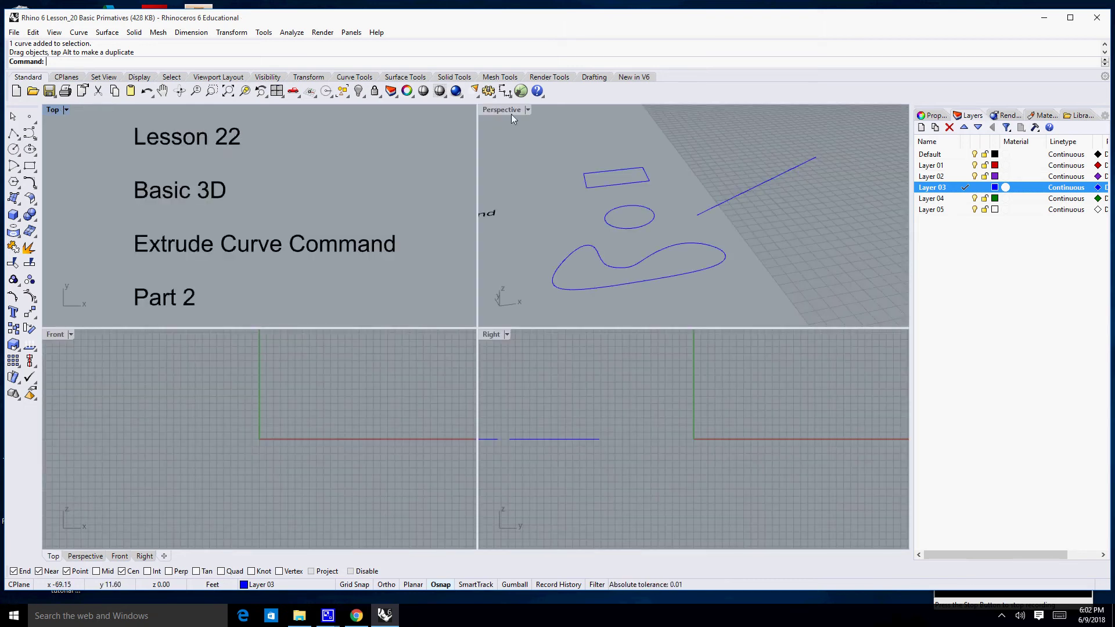
{"action": "double_click", "coordinate": [504, 110]}
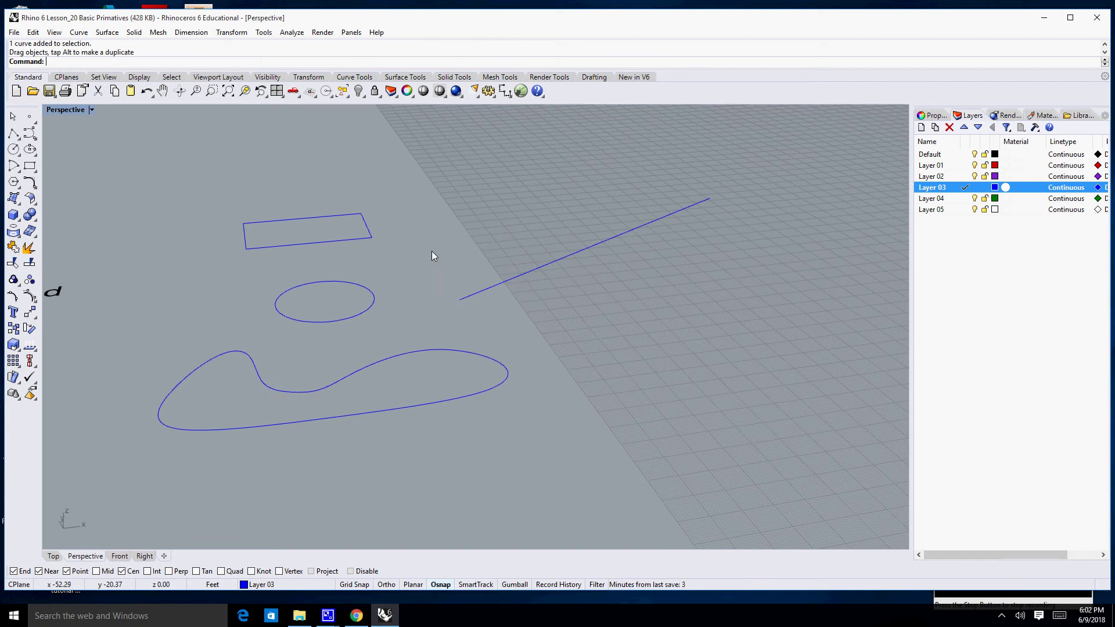
{"action": "left_click", "coordinate": [133, 33]}
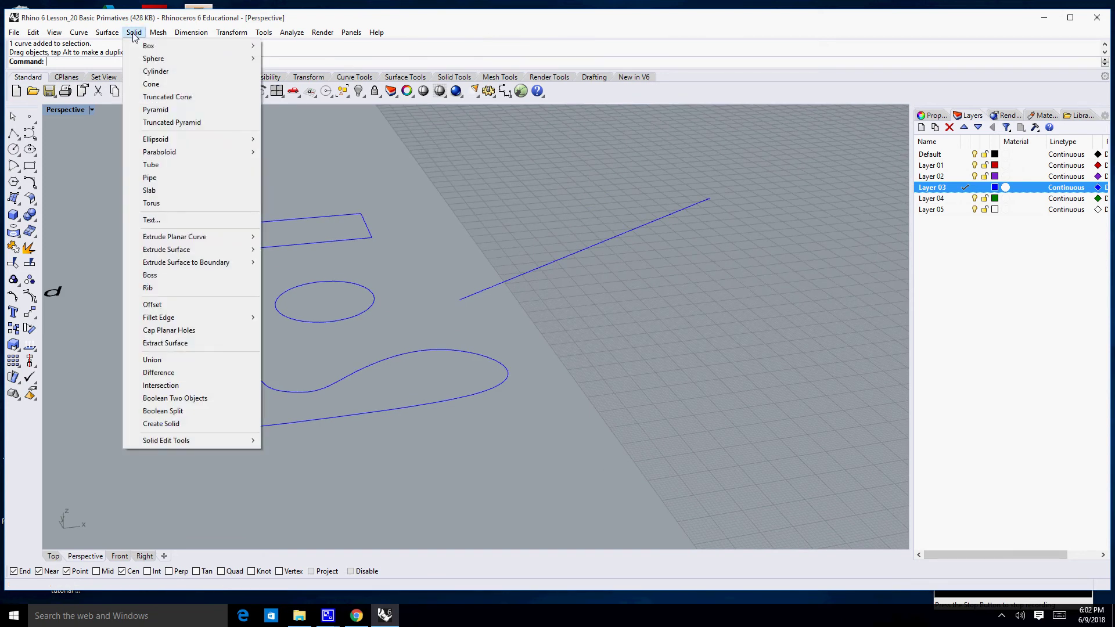
{"action": "mouse_move", "coordinate": [173, 237]}
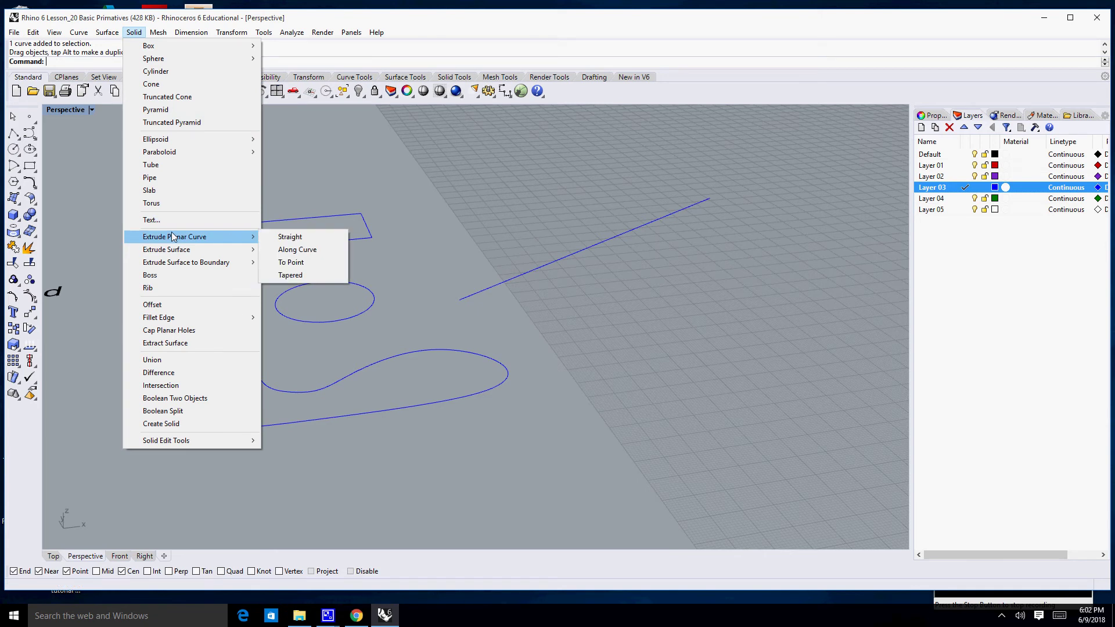
{"action": "left_click", "coordinate": [80, 162]}
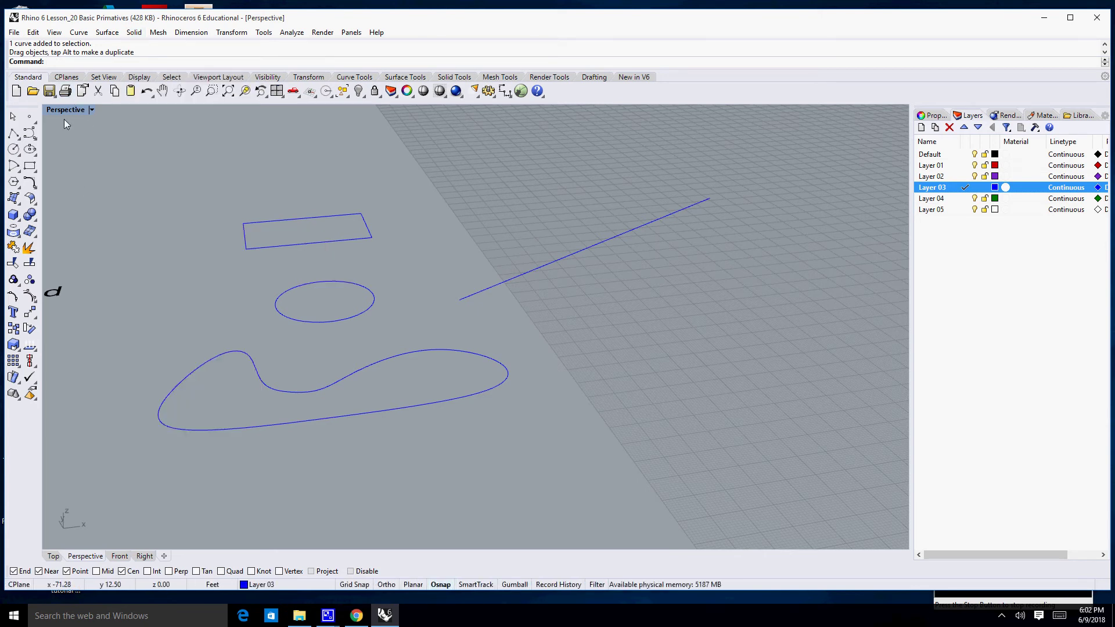
Detach the Solid Creation tools as a floating palette over the Perspective view, keeping the Standard tool set active
{"action": "left_click", "coordinate": [14, 216]}
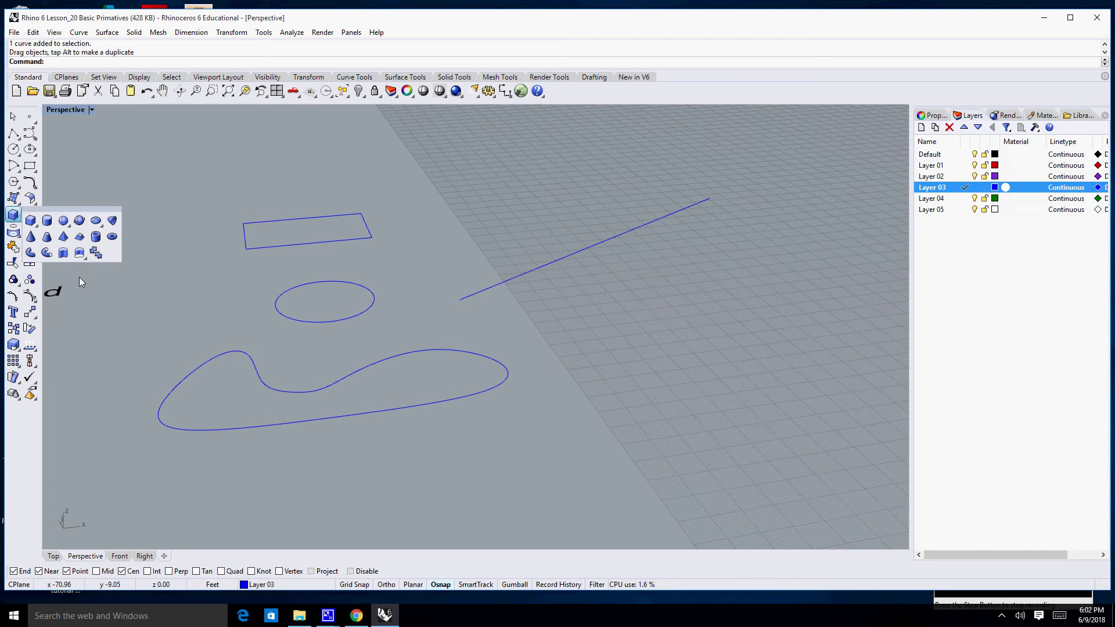
{"action": "left_click_drag", "start_coordinate": [86, 209], "coordinate": [161, 153]}
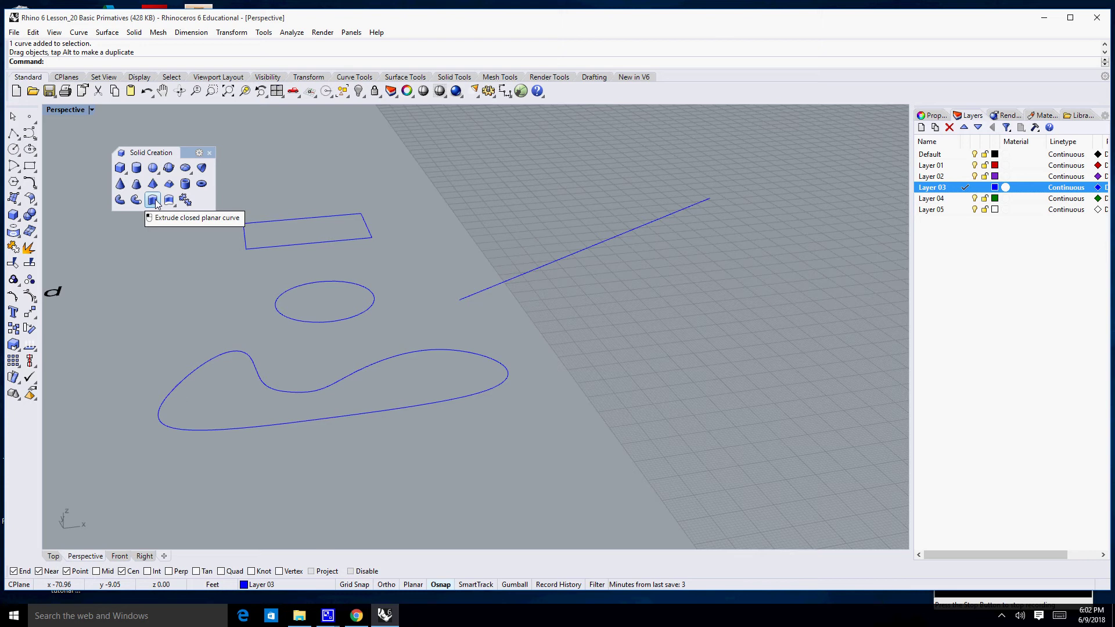
{"action": "left_click", "coordinate": [458, 78]}
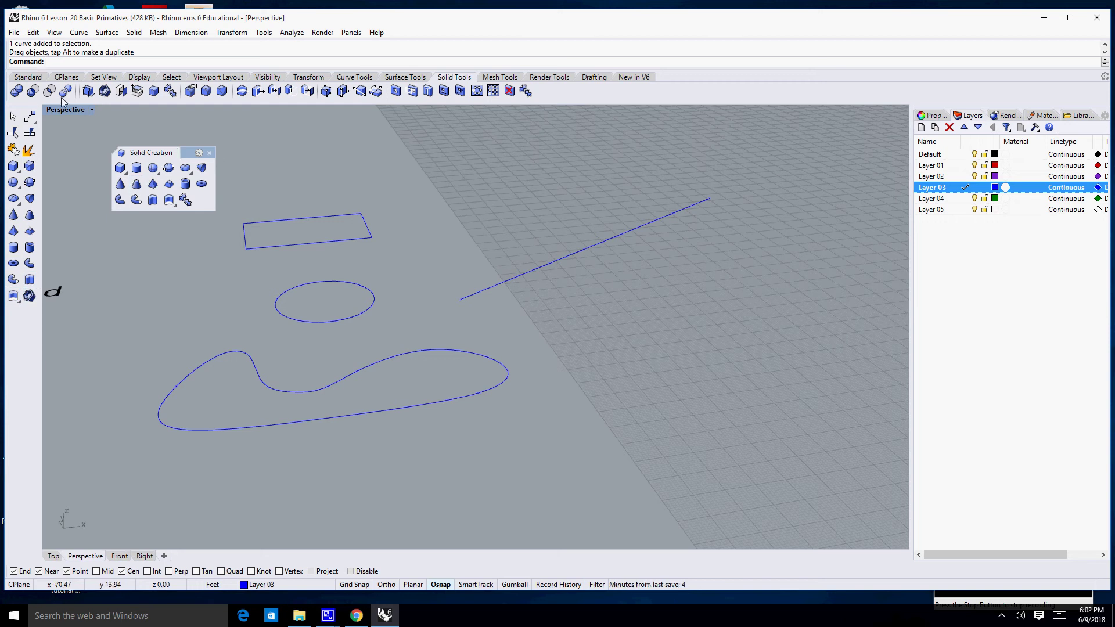
{"action": "left_click", "coordinate": [23, 77]}
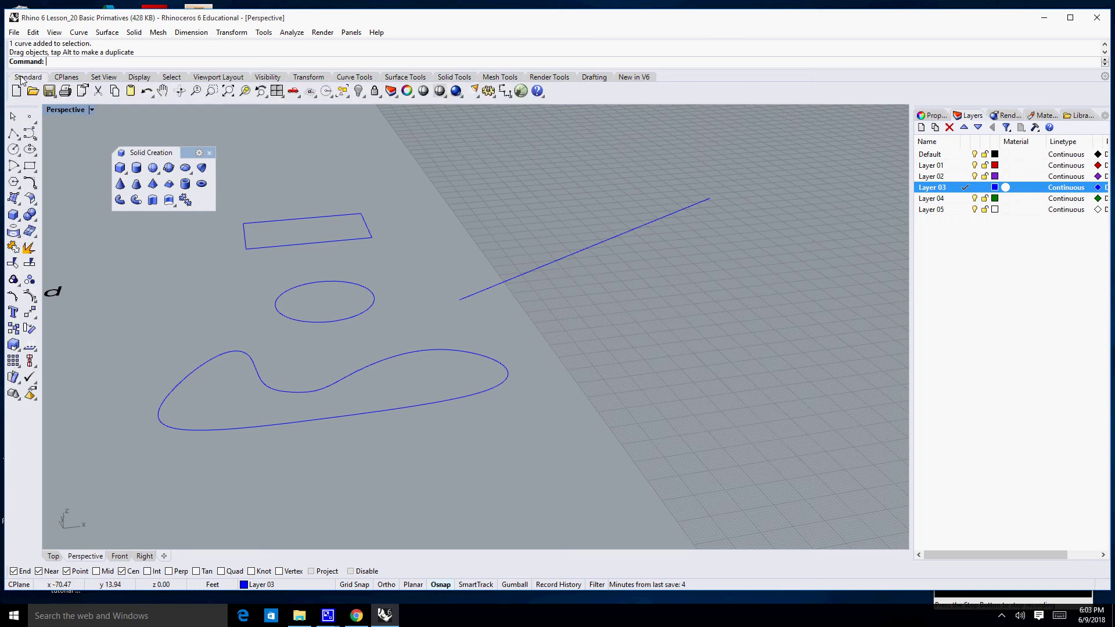
{"action": "left_click", "coordinate": [152, 201]}
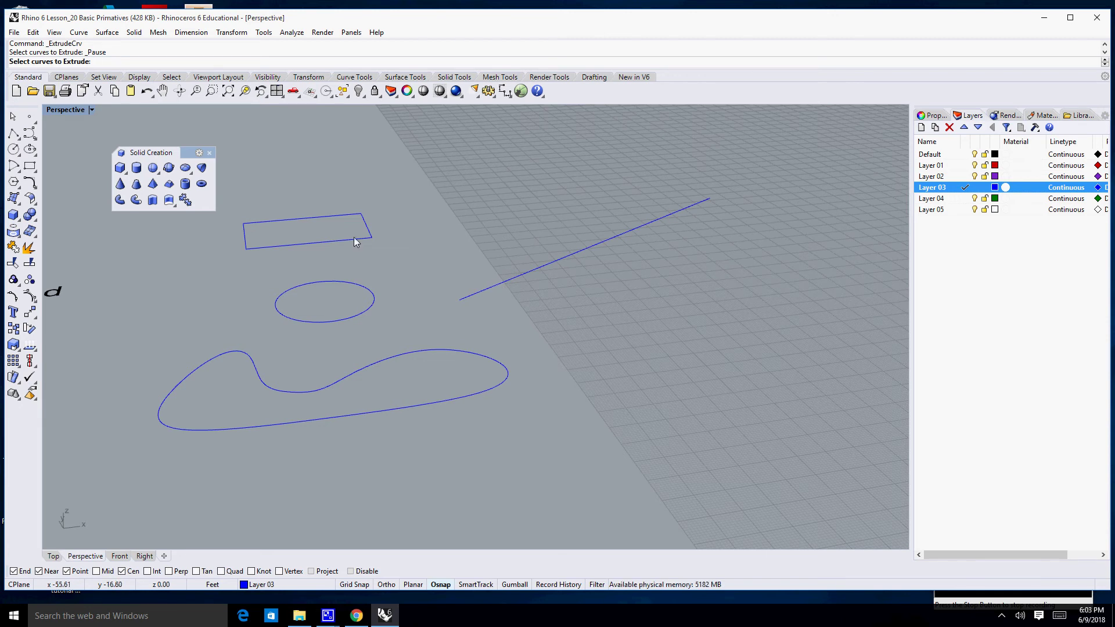
{"action": "right_click_drag", "start_coordinate": [427, 237], "coordinate": [578, 314], "text": "shift"}
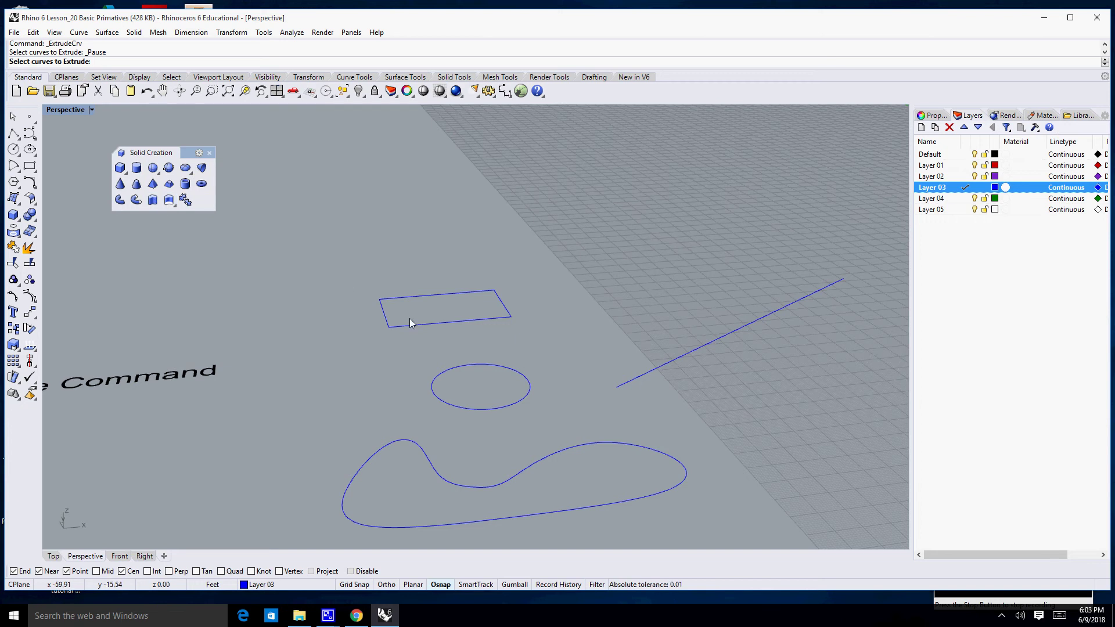
{"action": "left_click", "coordinate": [427, 323]}
{"action": "key", "text": "Return"}
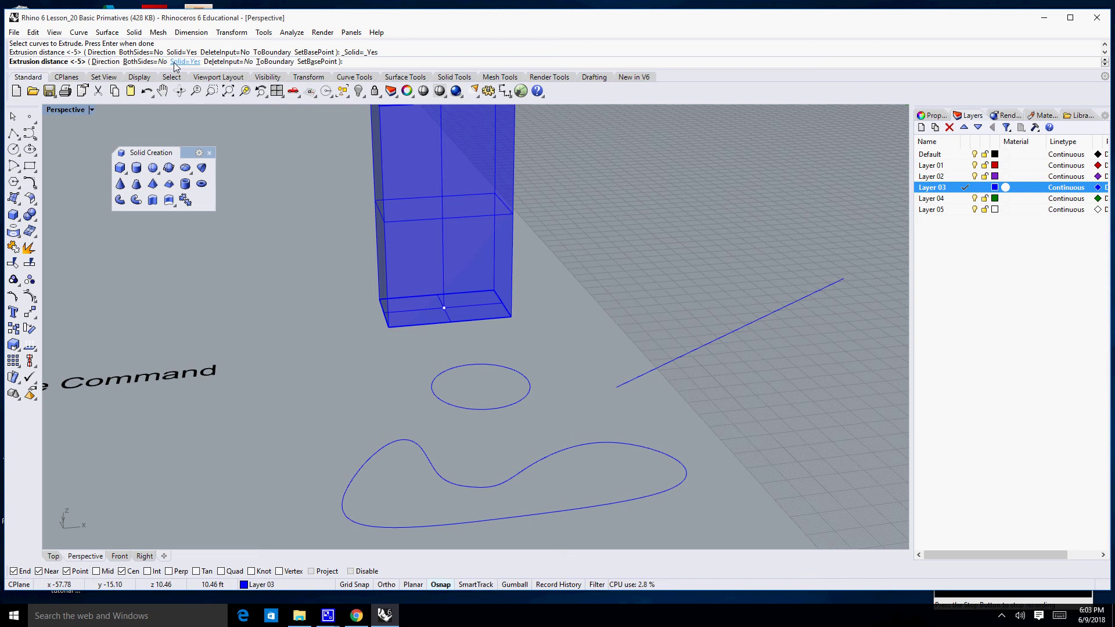
{"action": "left_click", "coordinate": [229, 62]}
{"action": "key", "text": "Escape"}
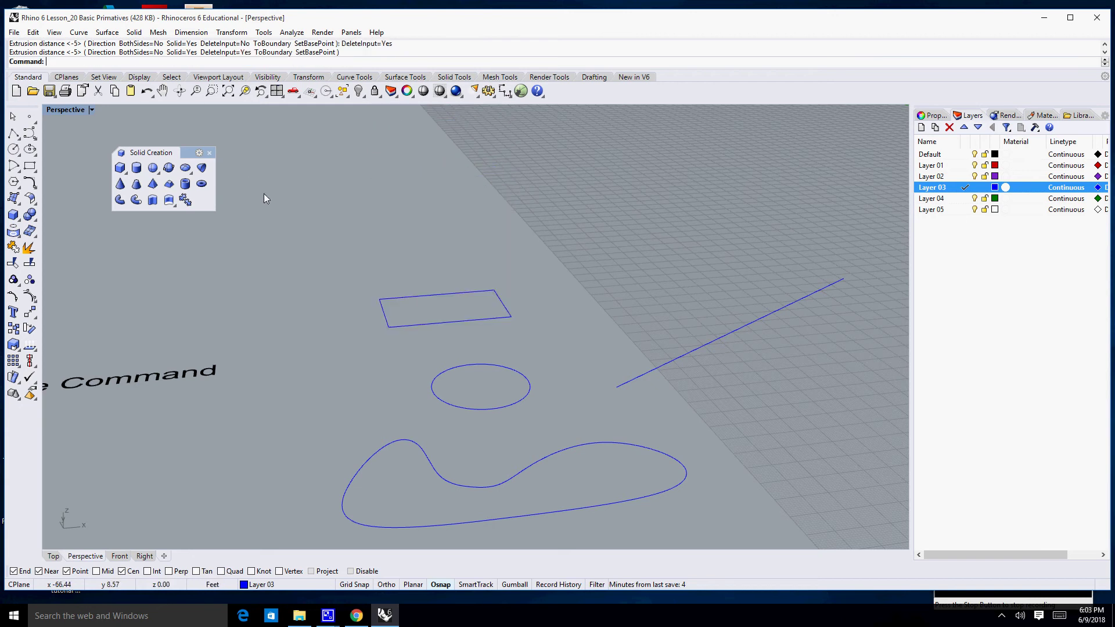
{"action": "left_click", "coordinate": [427, 324]}
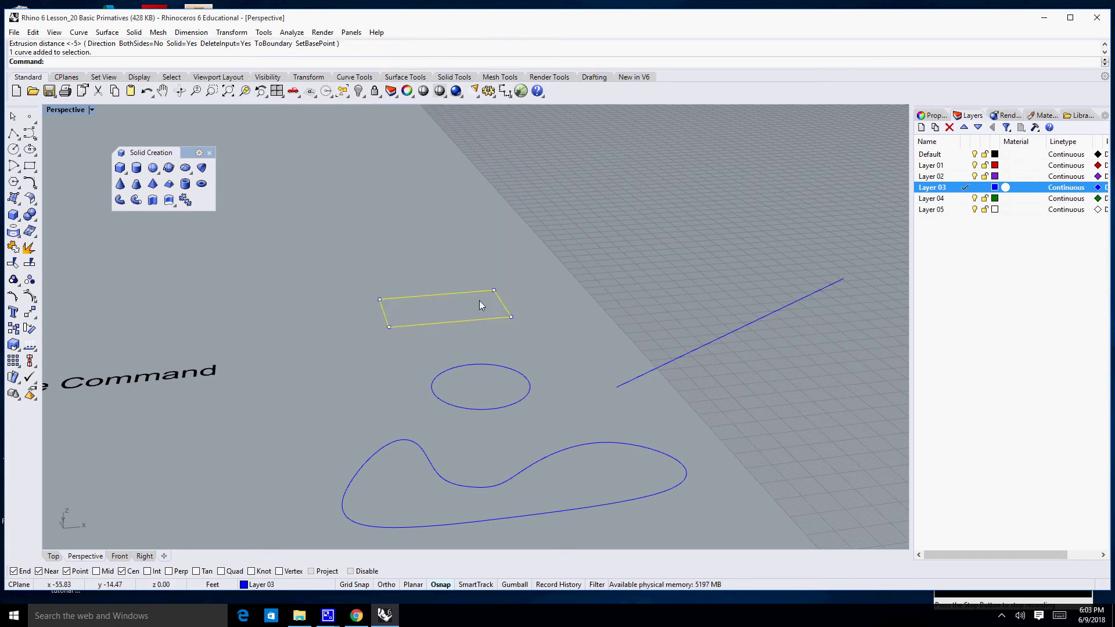
{"action": "left_click", "coordinate": [451, 241]}
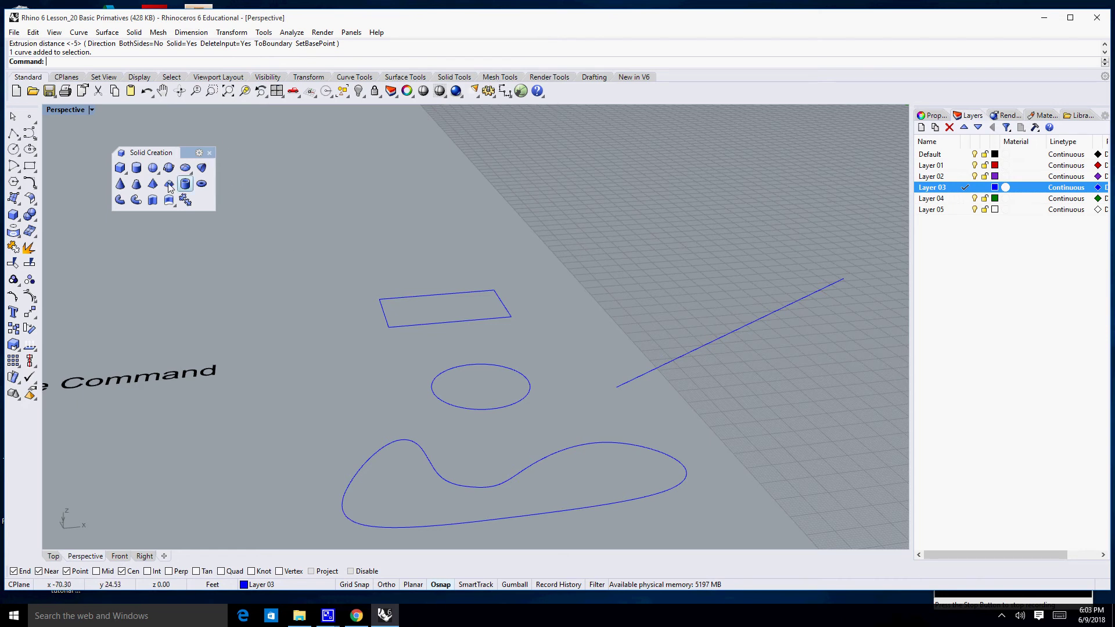
Extrude the rectangle into a solid about 6 ft high with DeleteInput set to Yes, and move the box toward the grid
{"action": "left_click", "coordinate": [152, 201]}
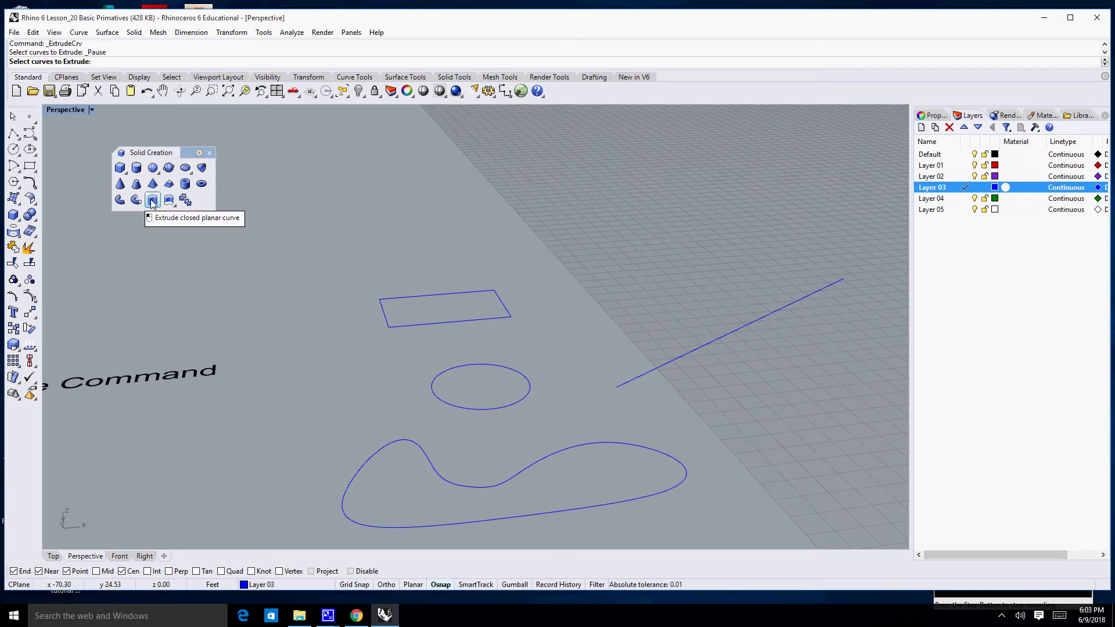
{"action": "left_click", "coordinate": [444, 323]}
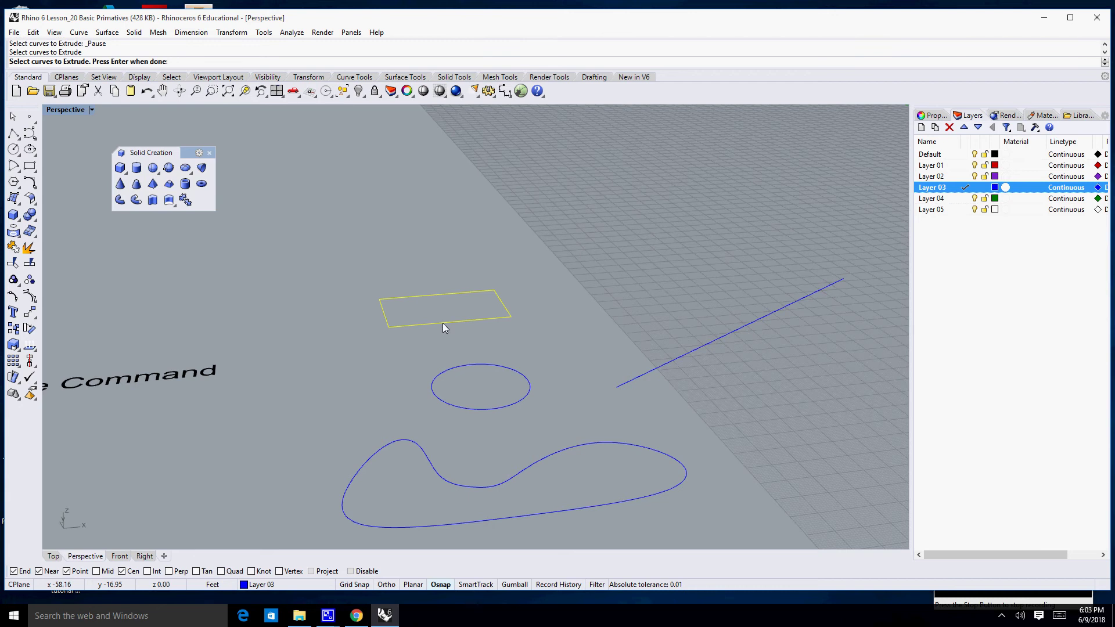
{"action": "key", "text": "Return"}
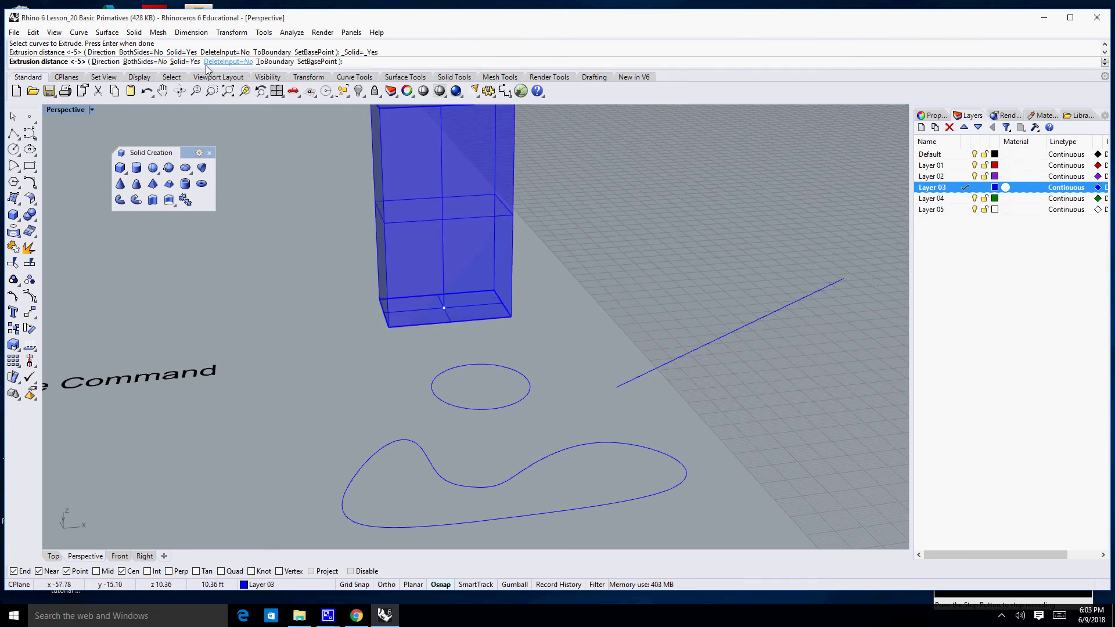
{"action": "left_click", "coordinate": [225, 61]}
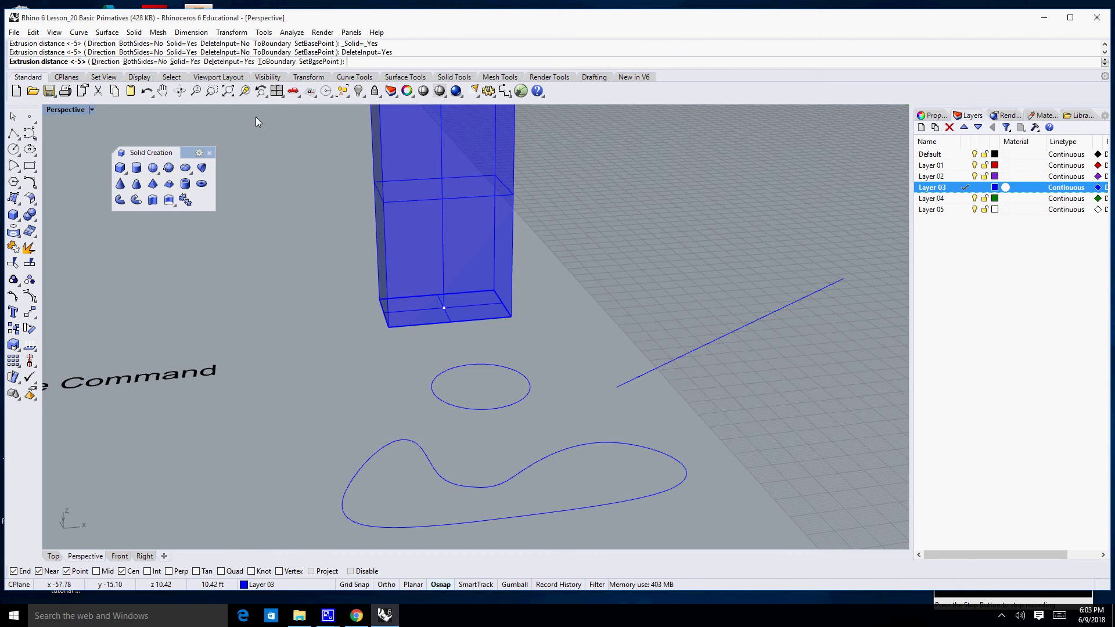
{"action": "left_click", "coordinate": [295, 198]}
{"action": "left_click_drag", "start_coordinate": [416, 249], "coordinate": [605, 228]}
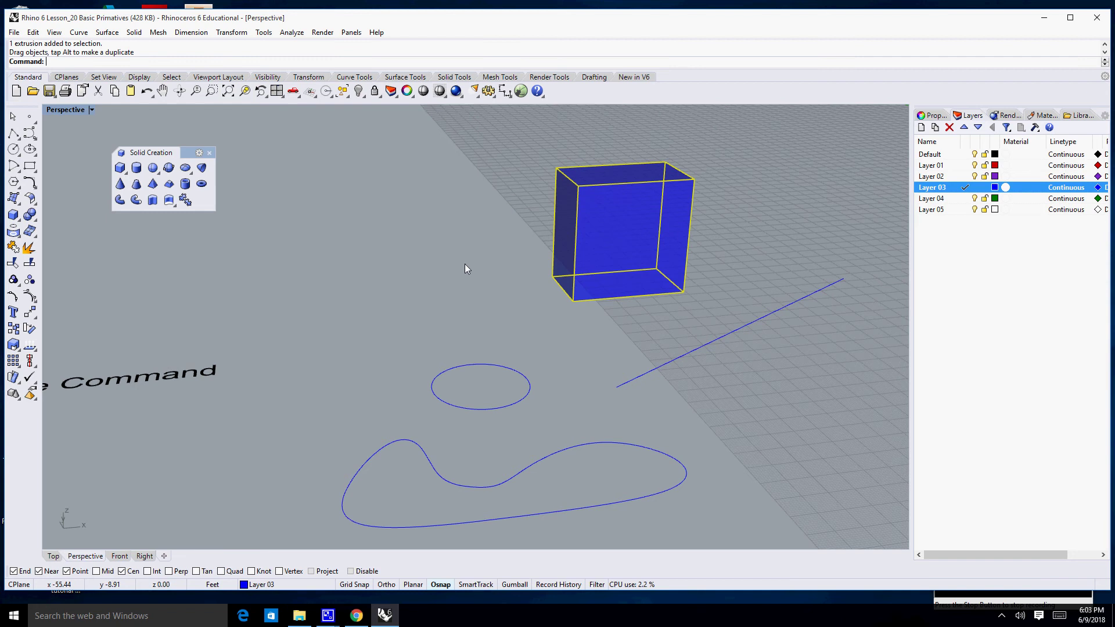
Extrude the circle into a solid about 5.66 ft high with DeleteInput set to No, and move the cylinder off its source circle
{"action": "left_click", "coordinate": [481, 365]}
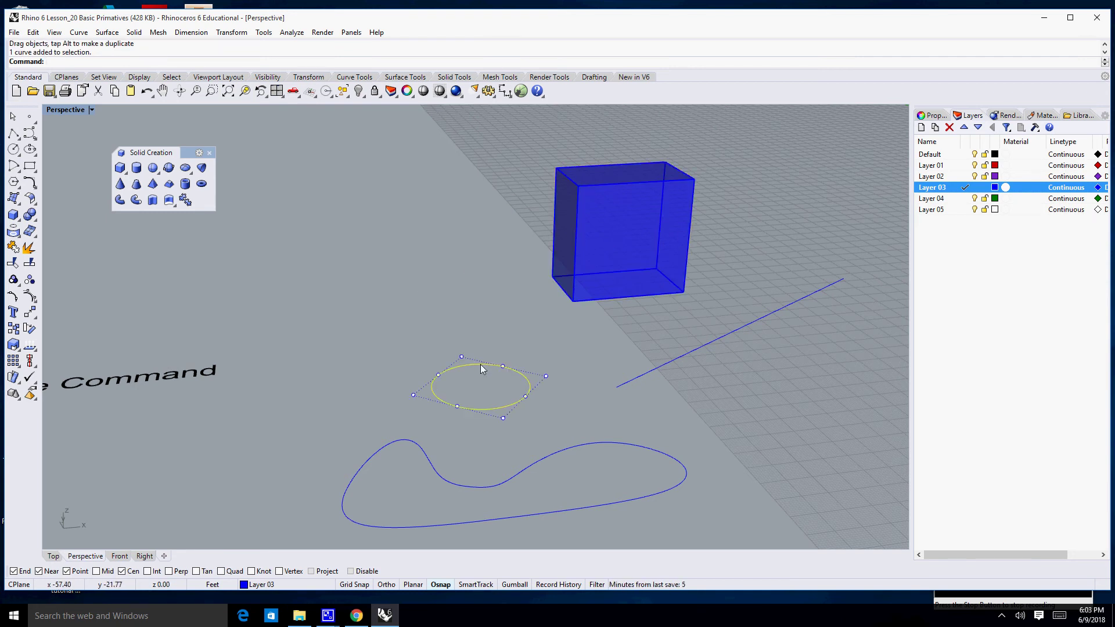
{"action": "key", "text": "Return"}
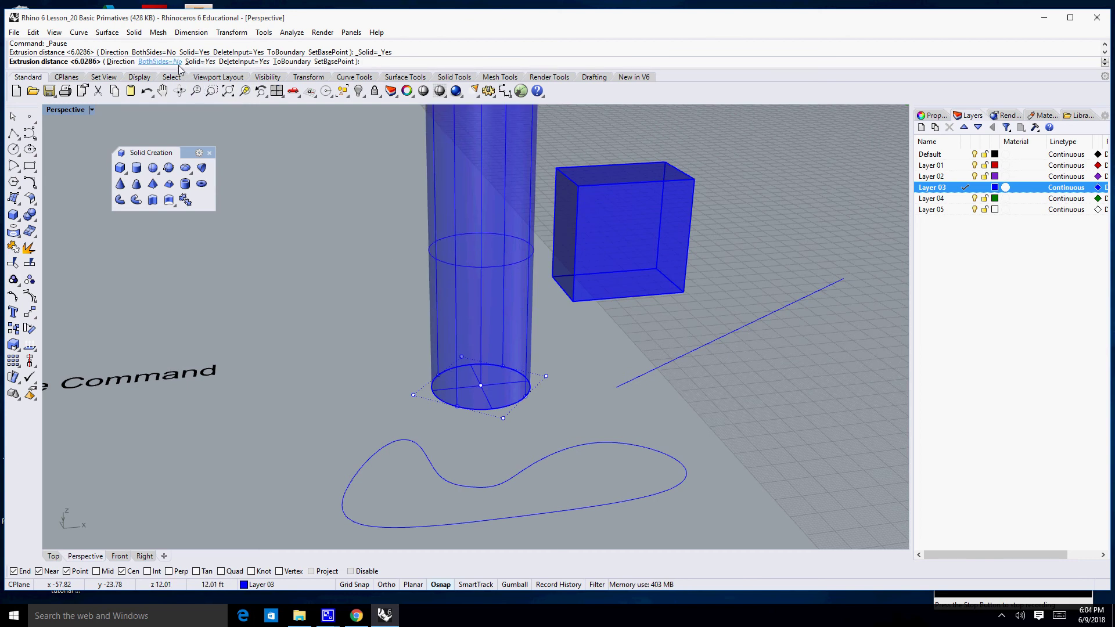
{"action": "left_click", "coordinate": [244, 62]}
{"action": "left_click", "coordinate": [347, 264]}
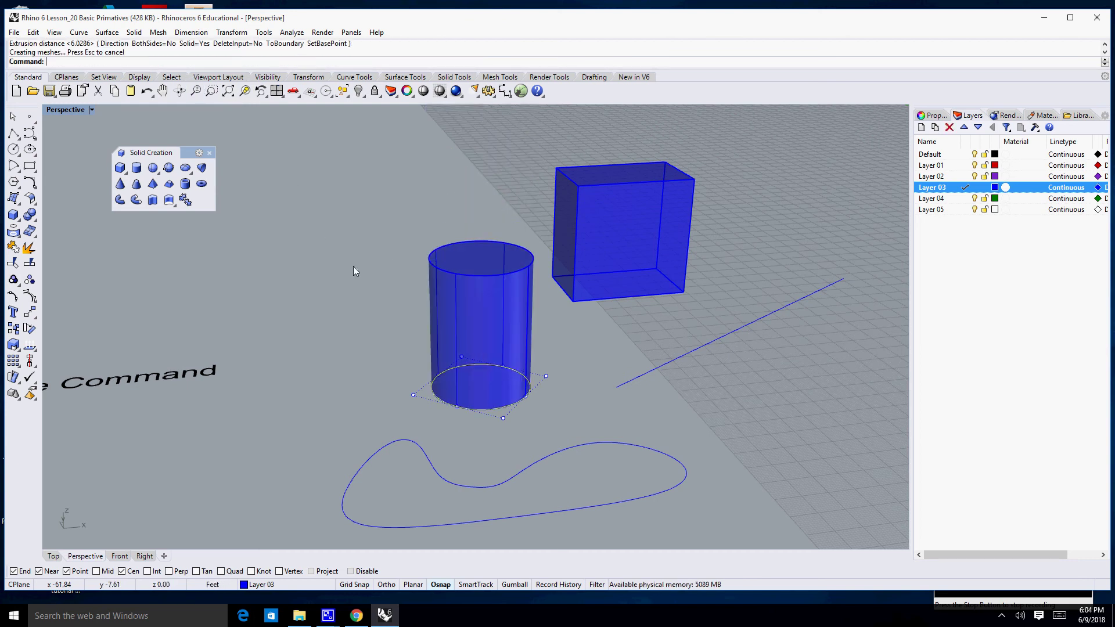
{"action": "left_click_drag", "start_coordinate": [505, 330], "coordinate": [402, 288]}
{"action": "left_click", "coordinate": [488, 286]}
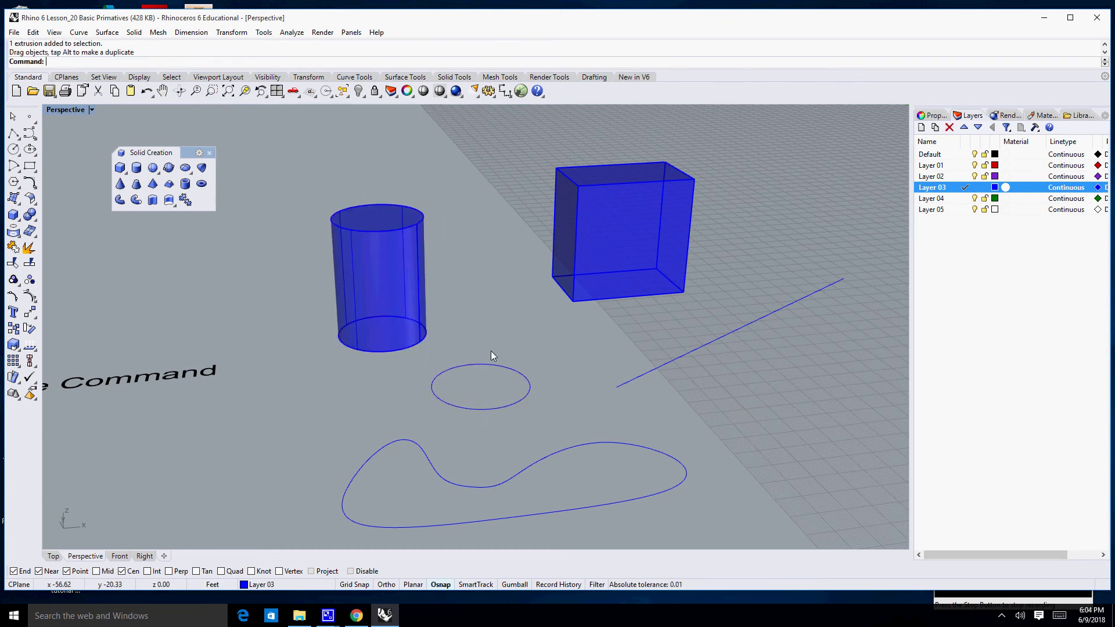
{"action": "left_click", "coordinate": [498, 366]}
{"action": "left_click", "coordinate": [544, 344]}
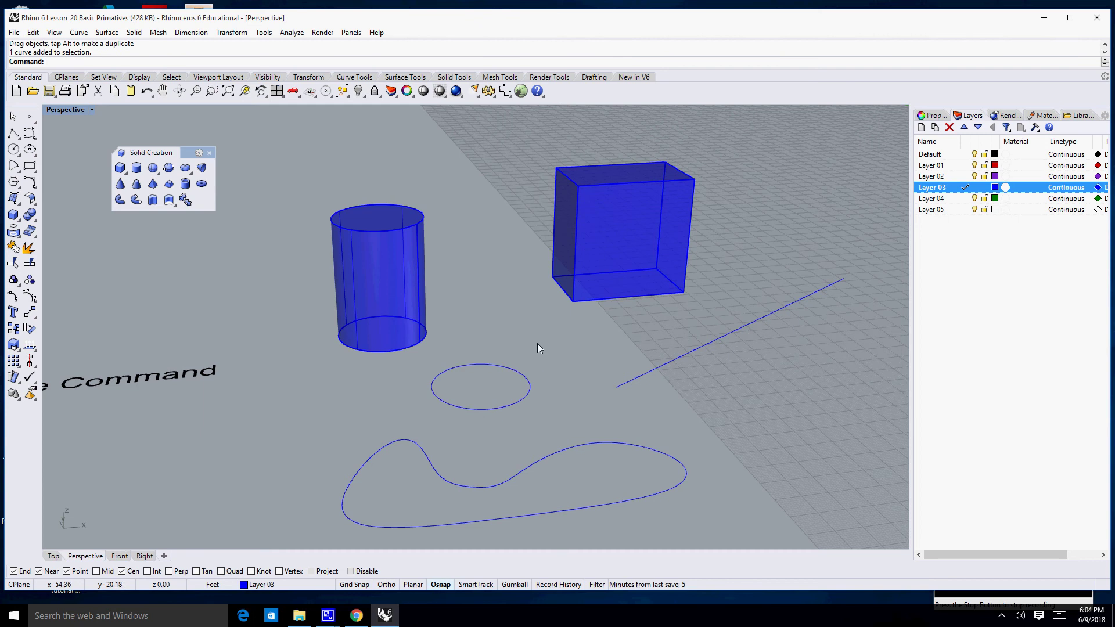
Draw a corner-to-corner rectangle on the grid beside the box, beyond the slanted line
{"action": "right_click_drag", "start_coordinate": [541, 335], "coordinate": [535, 339]}
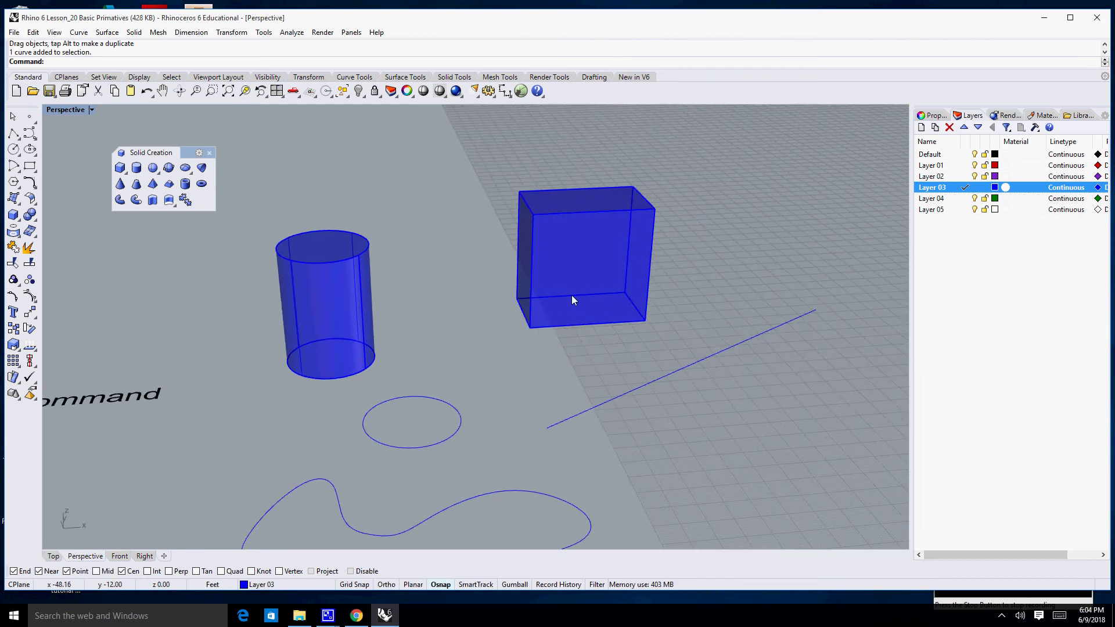
{"action": "left_click", "coordinate": [30, 167]}
{"action": "left_click", "coordinate": [705, 292]}
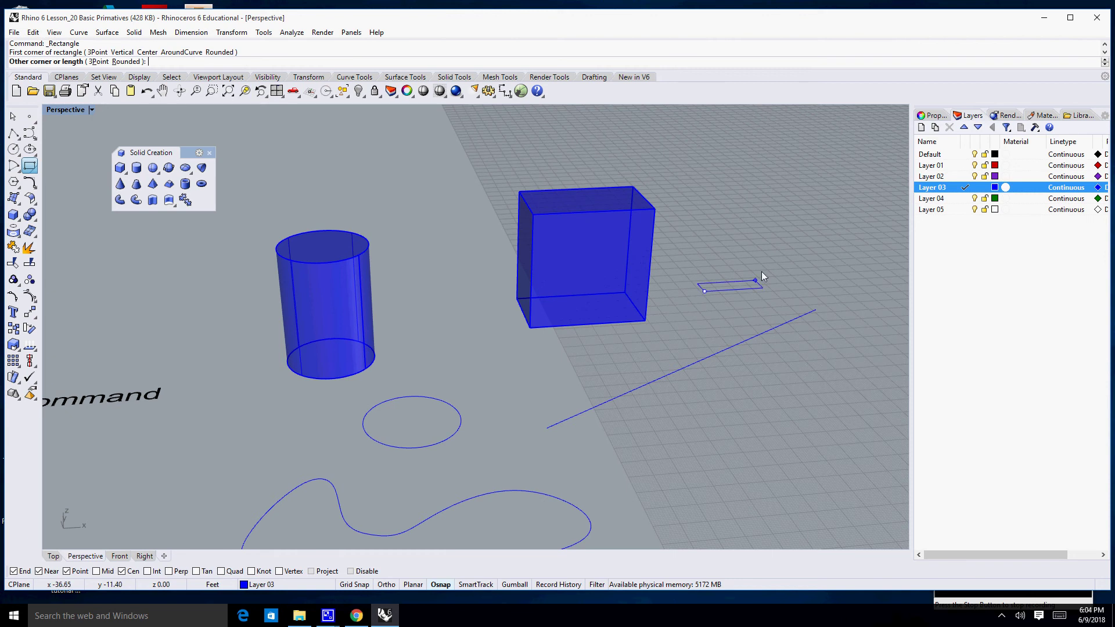
{"action": "left_click", "coordinate": [798, 259]}
Extrude the new rectangle on the grid about 4.5 ft upward with Solid set to No
{"action": "right_click_drag", "start_coordinate": [773, 273], "coordinate": [588, 319]}
{"action": "scroll", "coordinate": [564, 325], "scroll_direction": "up", "scroll_amount": 5}
{"action": "scroll", "coordinate": [551, 329], "scroll_direction": "down", "scroll_amount": 2}
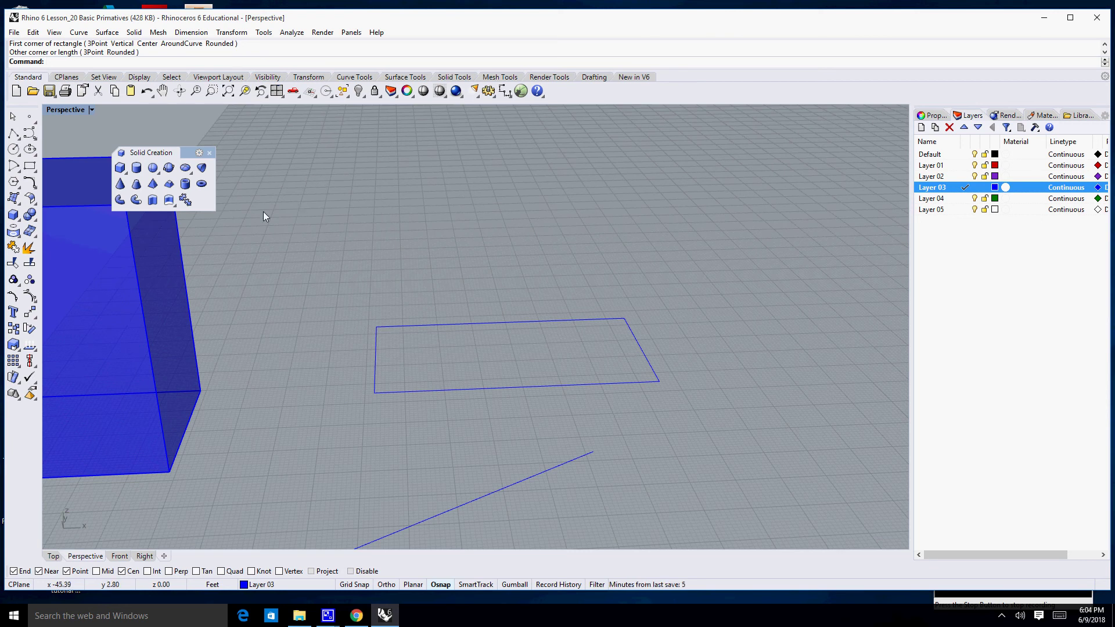
{"action": "left_click", "coordinate": [152, 201]}
{"action": "left_click", "coordinate": [471, 325]}
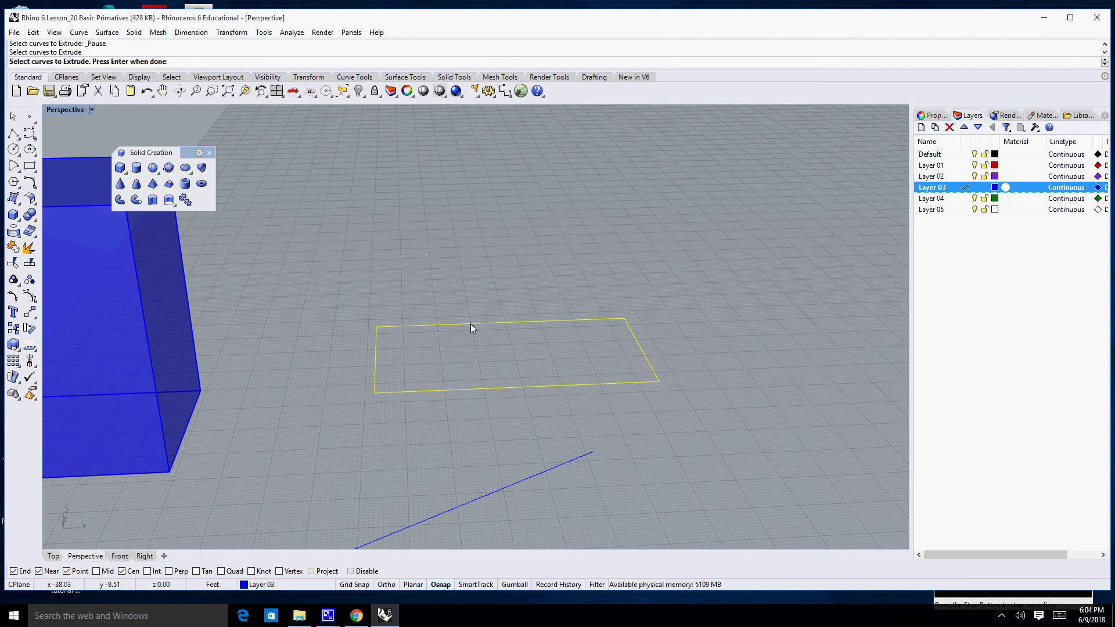
{"action": "key", "text": "Return"}
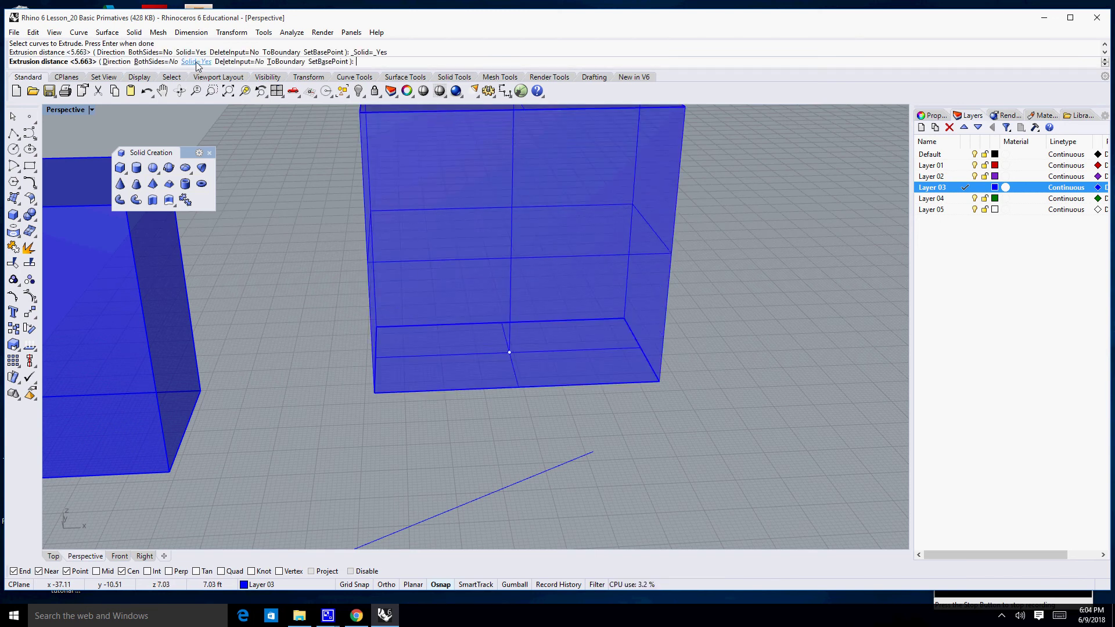
{"action": "left_click", "coordinate": [197, 62]}
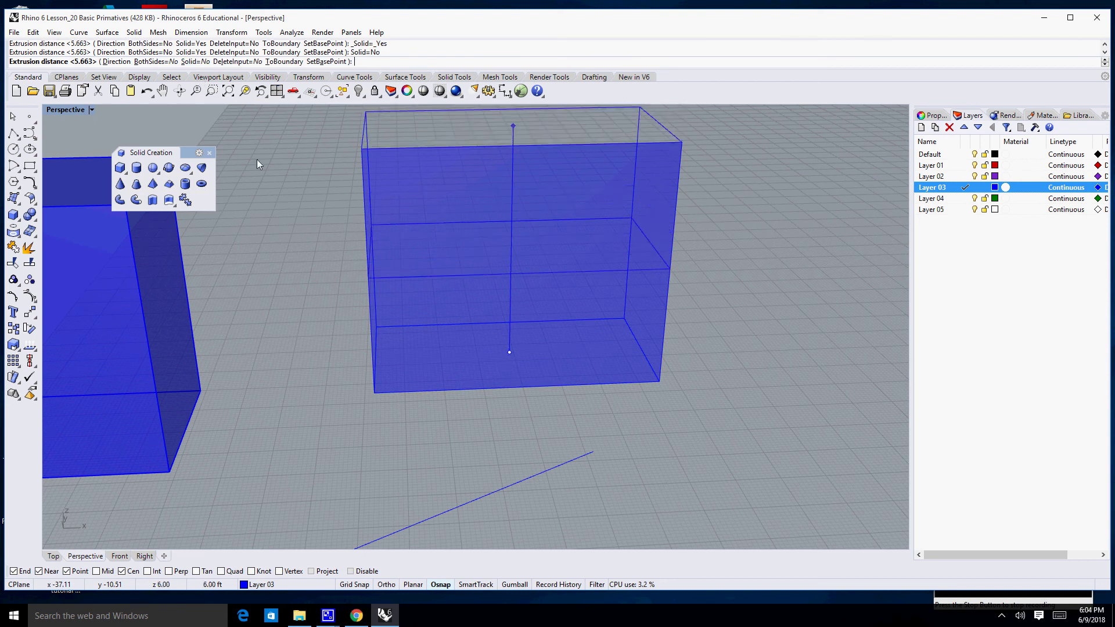
{"action": "left_click", "coordinate": [303, 206]}
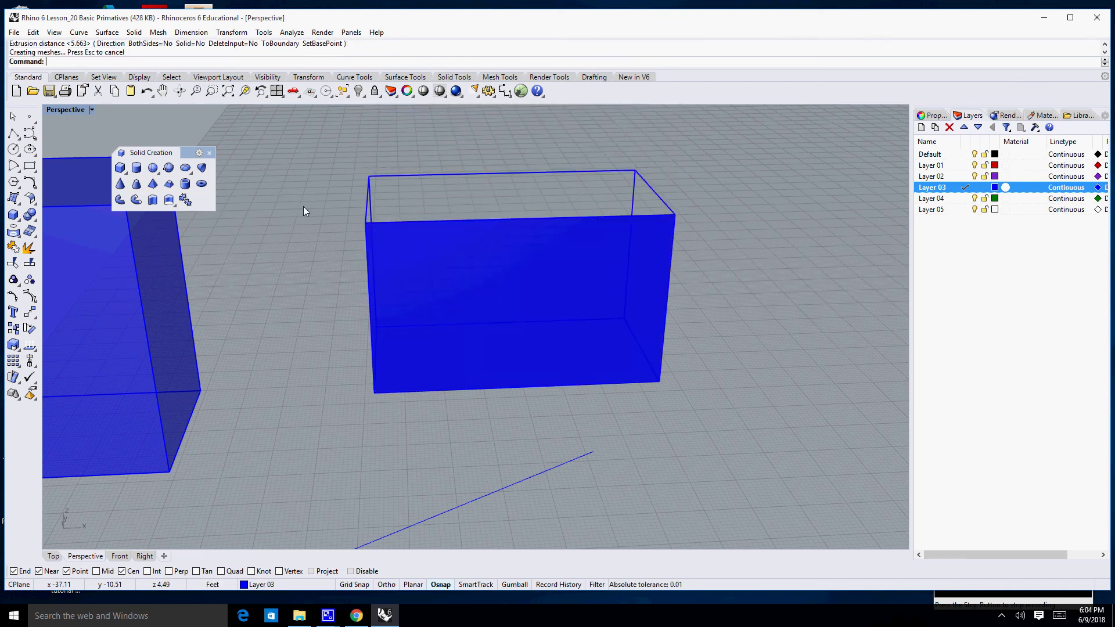
{"action": "scroll", "coordinate": [319, 245], "scroll_direction": "up", "scroll_amount": 3}
{"action": "mouse_move", "coordinate": [321, 248]}
{"action": "right_mouse_down"}
{"action": "mouse_move", "coordinate": [276, 248]}
{"action": "mouse_move", "coordinate": [264, 263]}
{"action": "mouse_move", "coordinate": [311, 249]}
{"action": "right_mouse_up"}
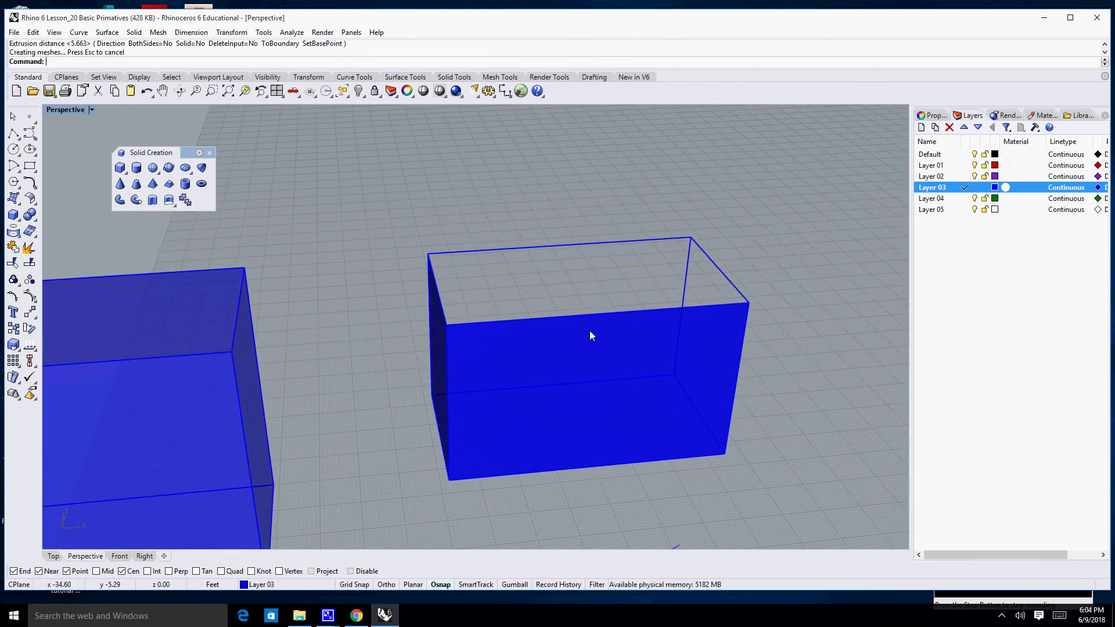
{"action": "scroll", "coordinate": [584, 302], "scroll_direction": "down", "scroll_amount": 5}
{"action": "right_click_drag", "start_coordinate": [605, 309], "coordinate": [422, 366]}
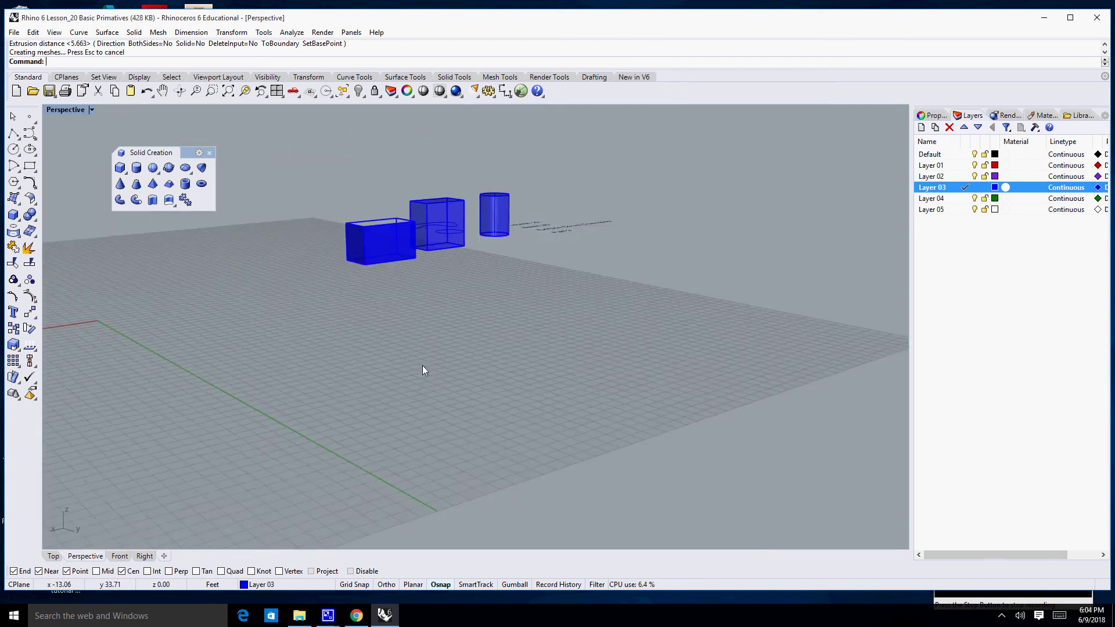
{"action": "scroll", "coordinate": [423, 326], "scroll_direction": "up", "scroll_amount": 10}
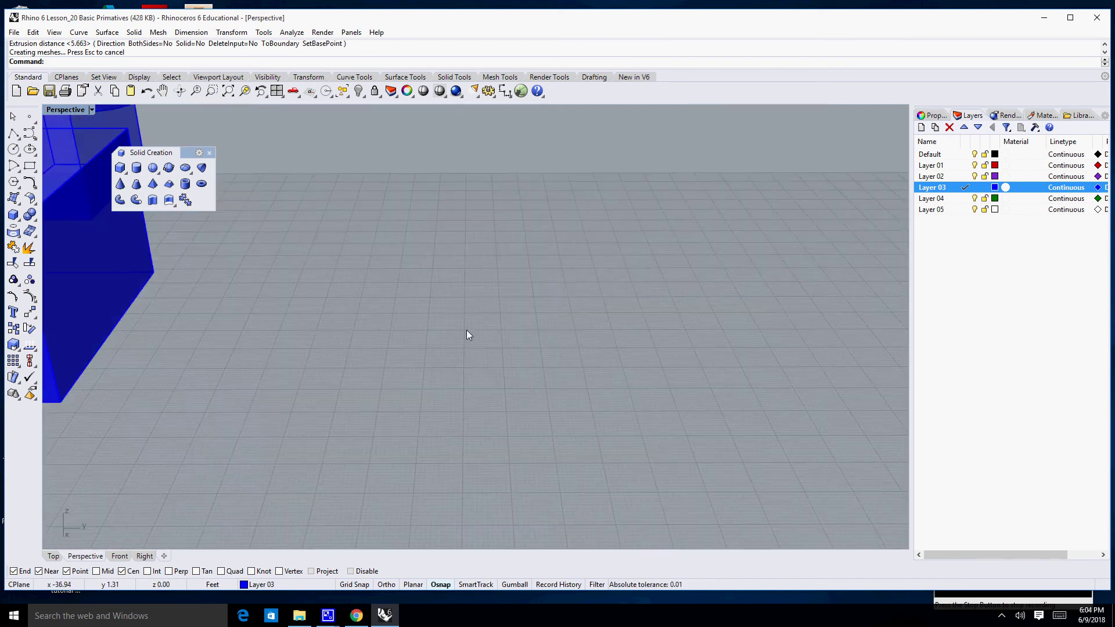
Examine the open-topped extrusion from several angles and compare it with the closed box beside it
{"action": "scroll", "coordinate": [407, 334], "scroll_direction": "down", "scroll_amount": 5}
{"action": "right_click_drag", "start_coordinate": [306, 333], "coordinate": [395, 389]}
{"action": "scroll", "coordinate": [534, 374], "scroll_direction": "up", "scroll_amount": 2}
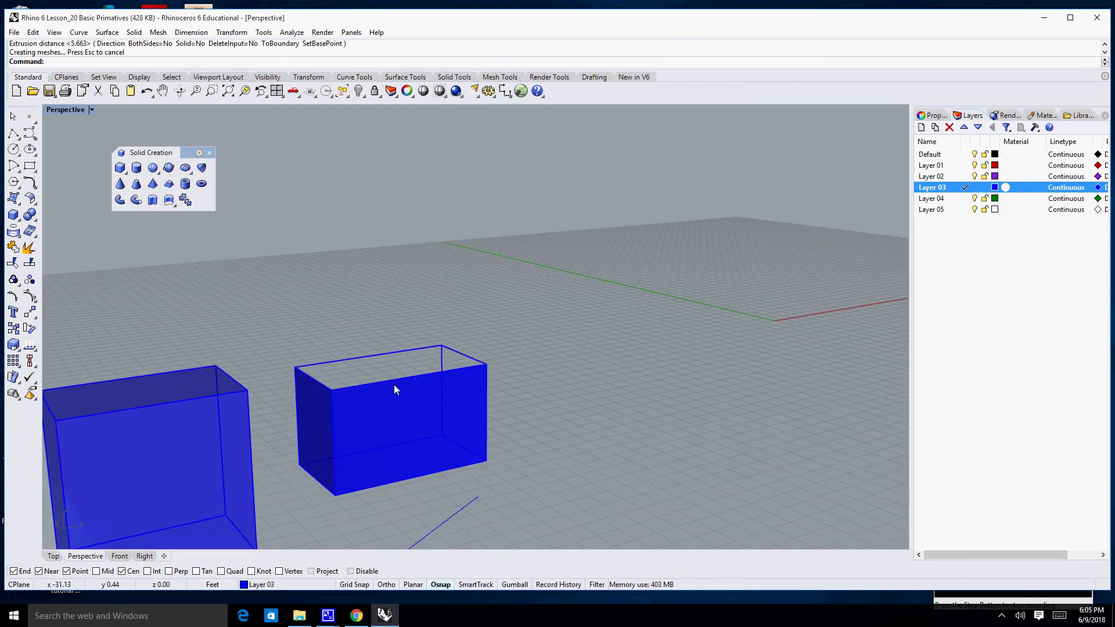
{"action": "scroll", "coordinate": [316, 392], "scroll_direction": "up", "scroll_amount": 3}
{"action": "right_click_drag", "start_coordinate": [316, 392], "coordinate": [322, 315]}
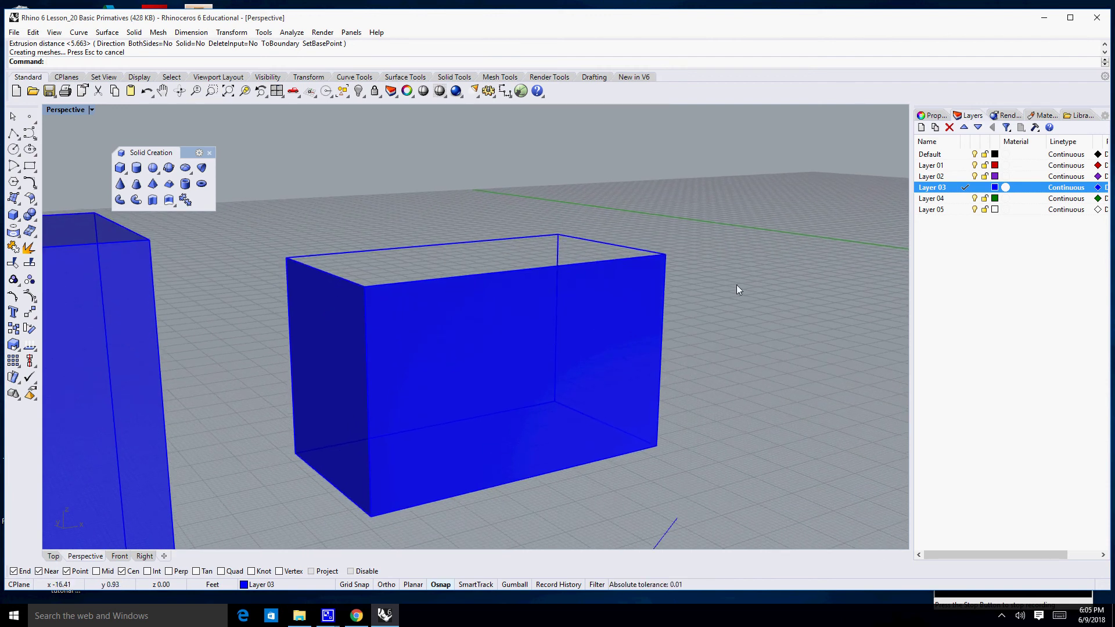
{"action": "scroll", "coordinate": [729, 288], "scroll_direction": "down", "scroll_amount": 4}
{"action": "right_click_drag", "start_coordinate": [729, 288], "coordinate": [639, 298]}
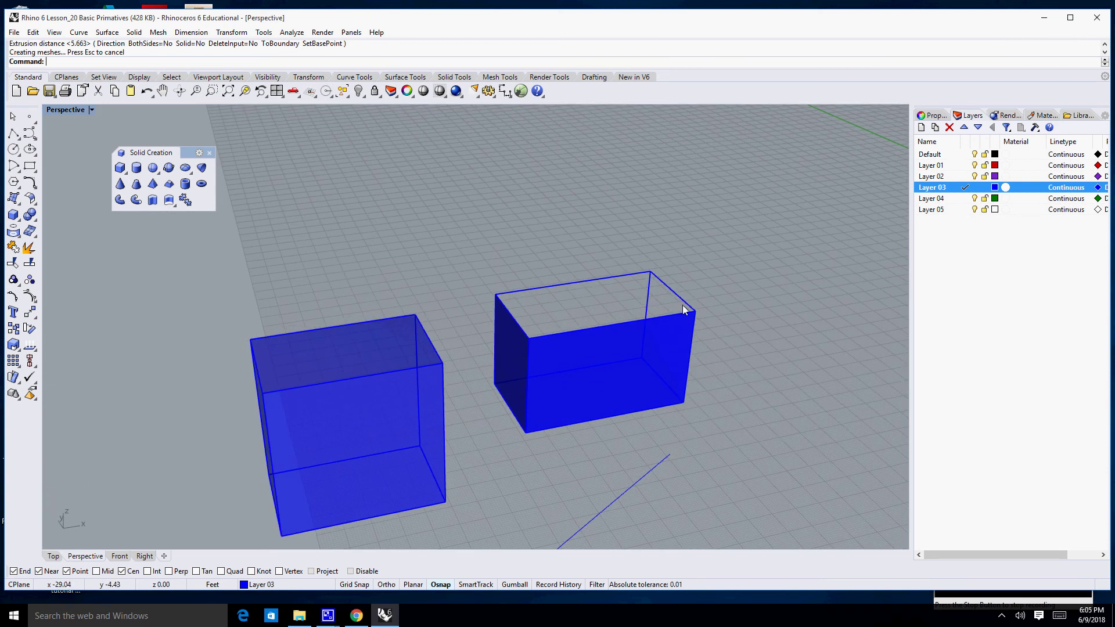
{"action": "right_click_drag", "start_coordinate": [667, 238], "coordinate": [433, 285]}
Compare the two extruded boxes in Wireframe and Rendered display modes, and return the Perspective view to Ghosted
{"action": "left_click", "coordinate": [92, 109]}
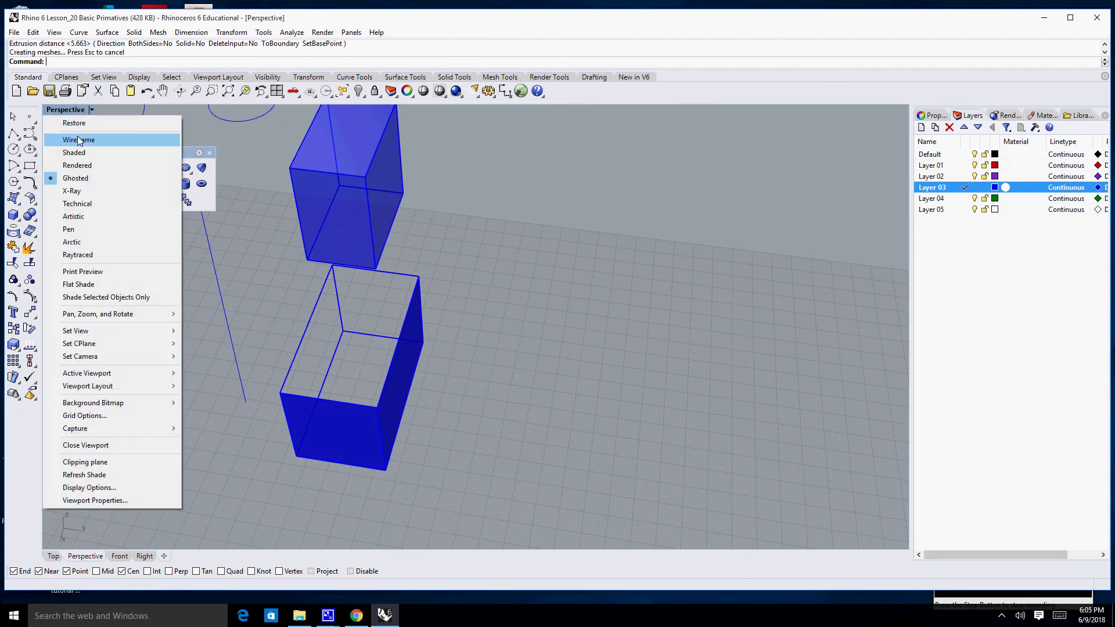
{"action": "left_click", "coordinate": [77, 139]}
{"action": "right_click_drag", "start_coordinate": [342, 339], "coordinate": [475, 295]}
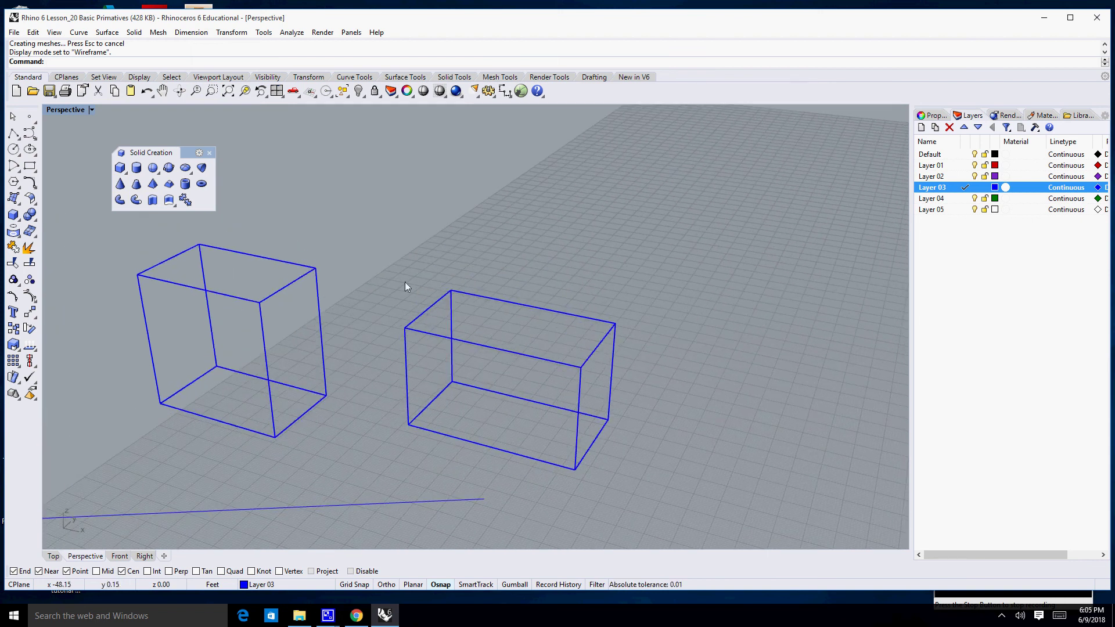
{"action": "left_click", "coordinate": [91, 110]}
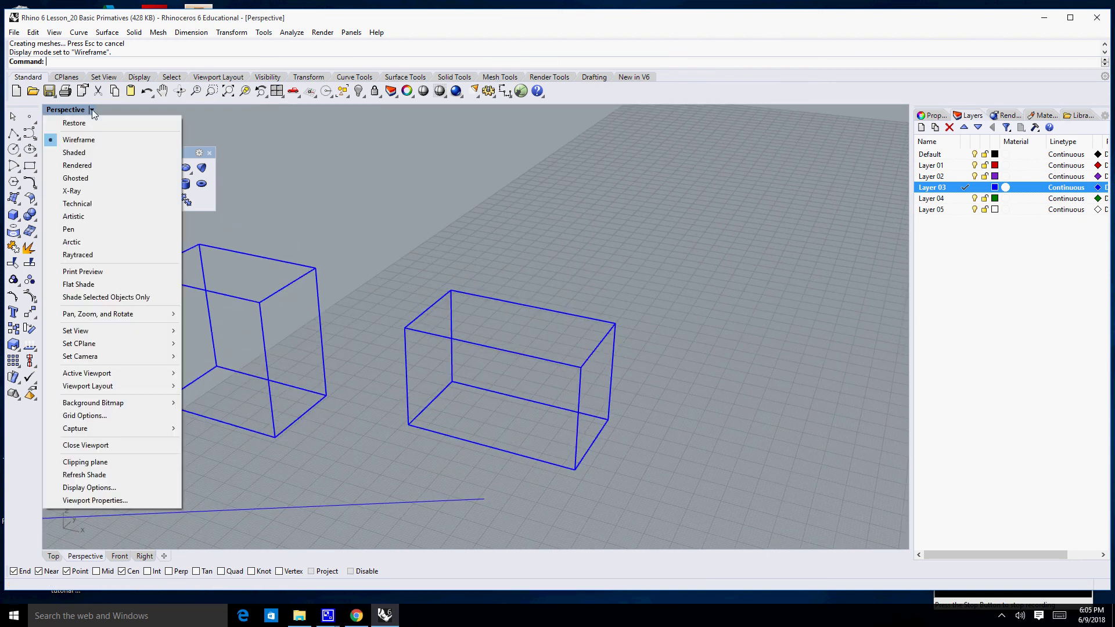
{"action": "left_click", "coordinate": [70, 165]}
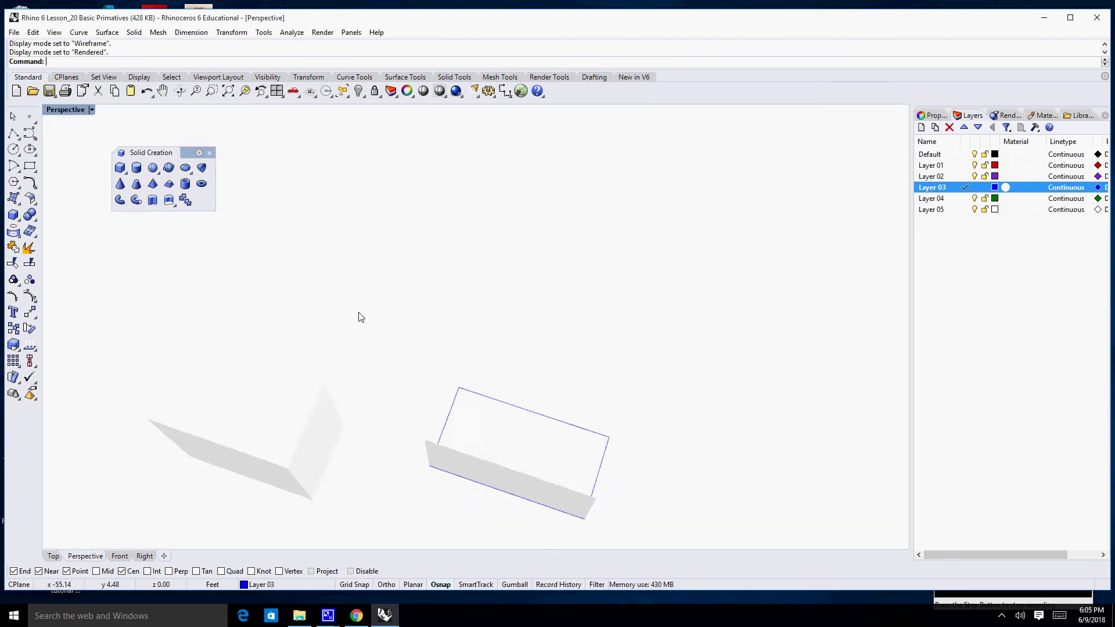
{"action": "right_click_drag", "start_coordinate": [358, 316], "coordinate": [401, 232]}
{"action": "left_click", "coordinate": [91, 110]}
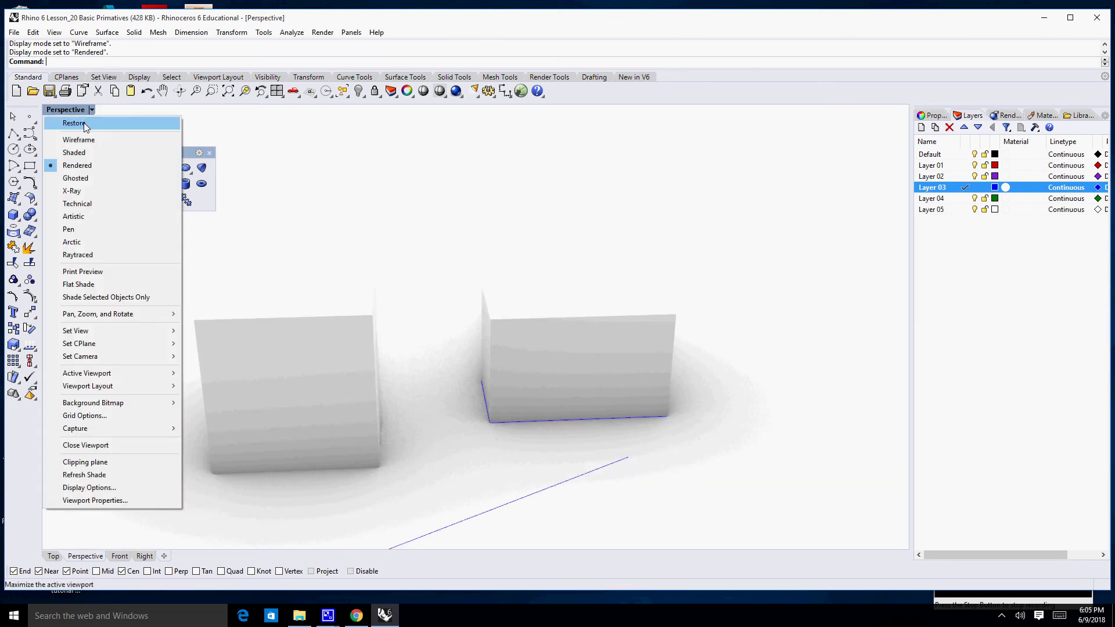
{"action": "left_click", "coordinate": [76, 178]}
{"action": "right_click_drag", "start_coordinate": [503, 258], "coordinate": [413, 274]}
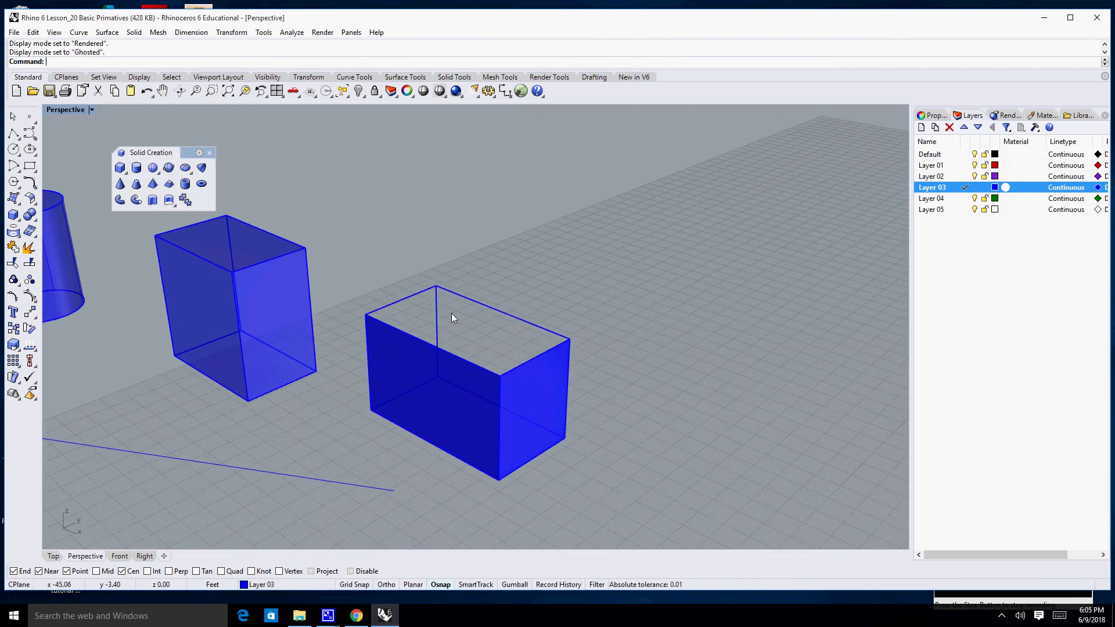
Inspect the open top of the Solid=No extrusion up close and select that extrusion
{"action": "scroll", "coordinate": [452, 312], "scroll_direction": "up", "scroll_amount": 5}
{"action": "scroll", "coordinate": [452, 312], "scroll_direction": "down", "scroll_amount": 4}
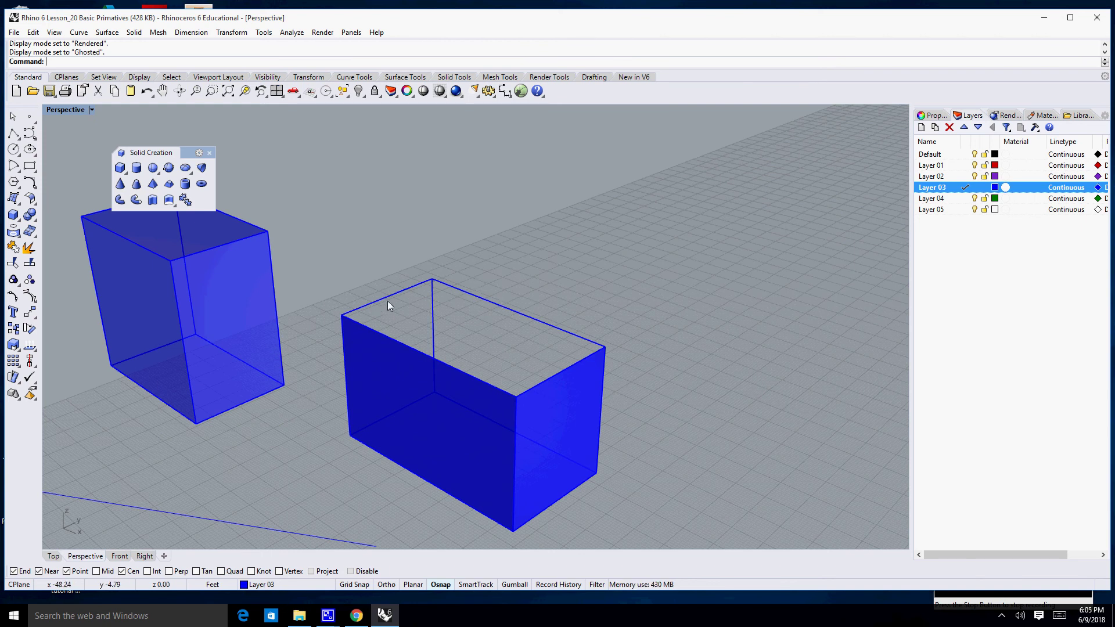
{"action": "scroll", "coordinate": [449, 294], "scroll_direction": "down", "scroll_amount": 3}
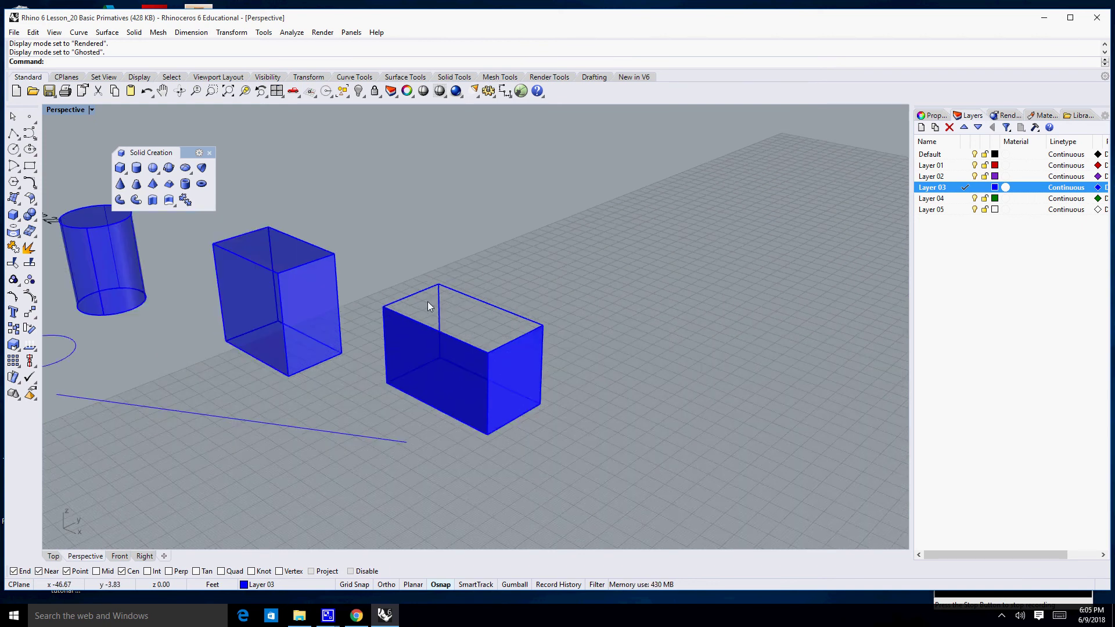
{"action": "scroll", "coordinate": [431, 300], "scroll_direction": "up", "scroll_amount": 4}
{"action": "right_click_drag", "start_coordinate": [431, 301], "coordinate": [460, 286]}
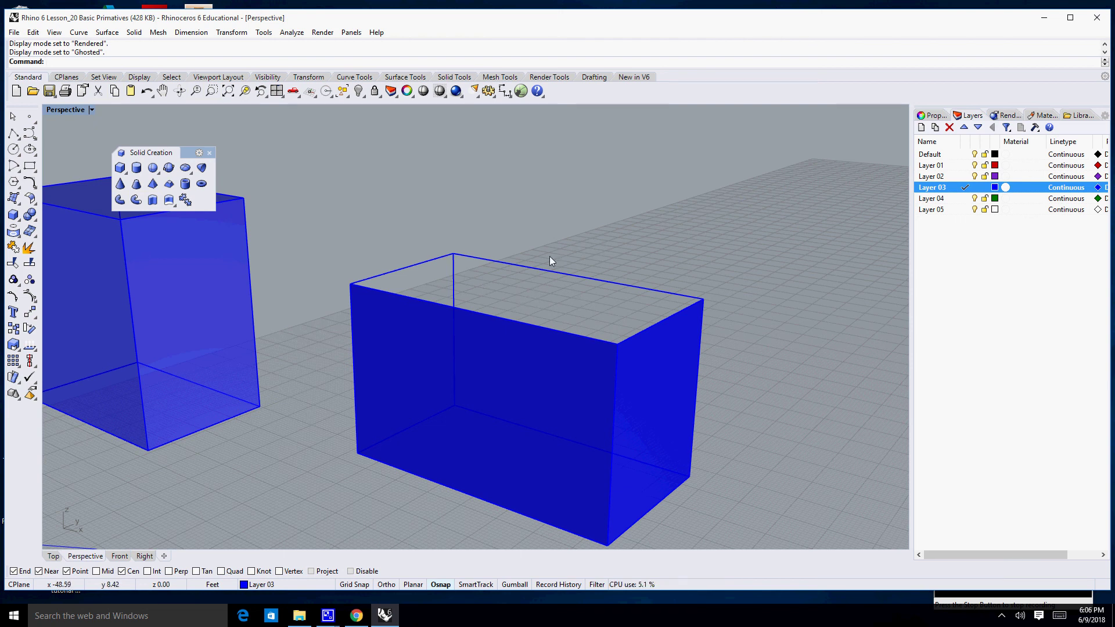
{"action": "scroll", "coordinate": [549, 256], "scroll_direction": "down", "scroll_amount": 2}
{"action": "right_click_drag", "start_coordinate": [560, 251], "coordinate": [549, 276]}
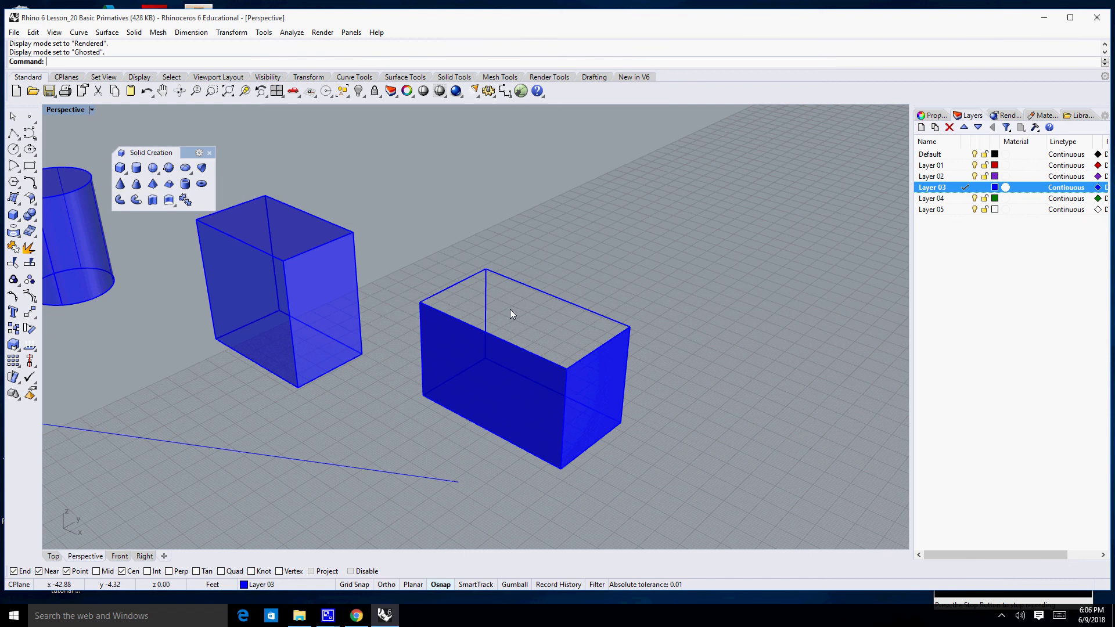
{"action": "scroll", "coordinate": [494, 320], "scroll_direction": "up", "scroll_amount": 3}
{"action": "left_click", "coordinate": [471, 419]}
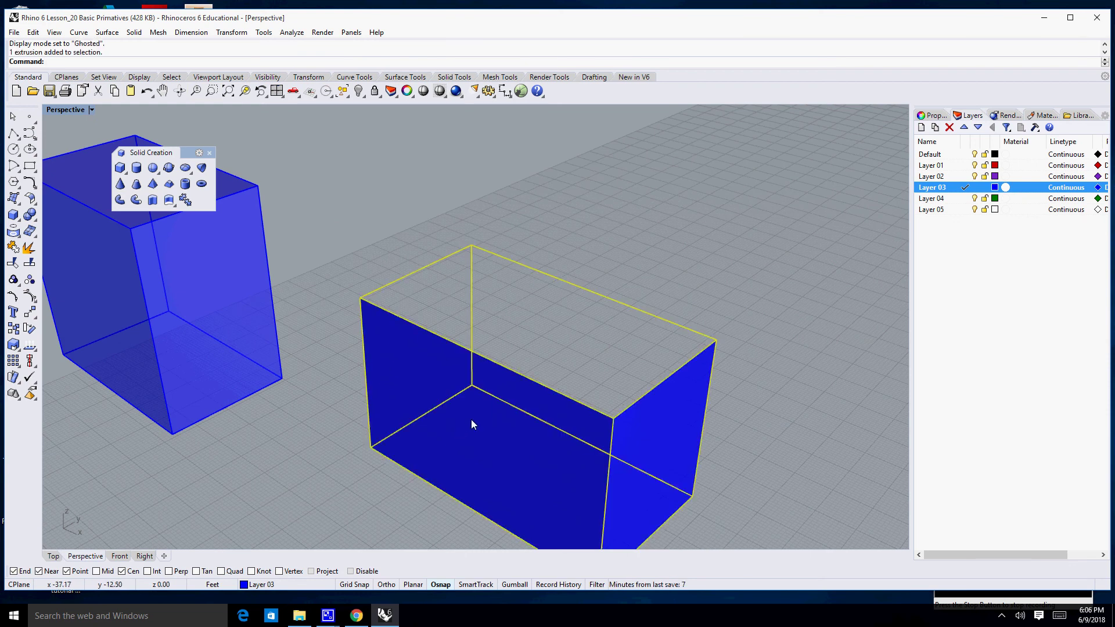
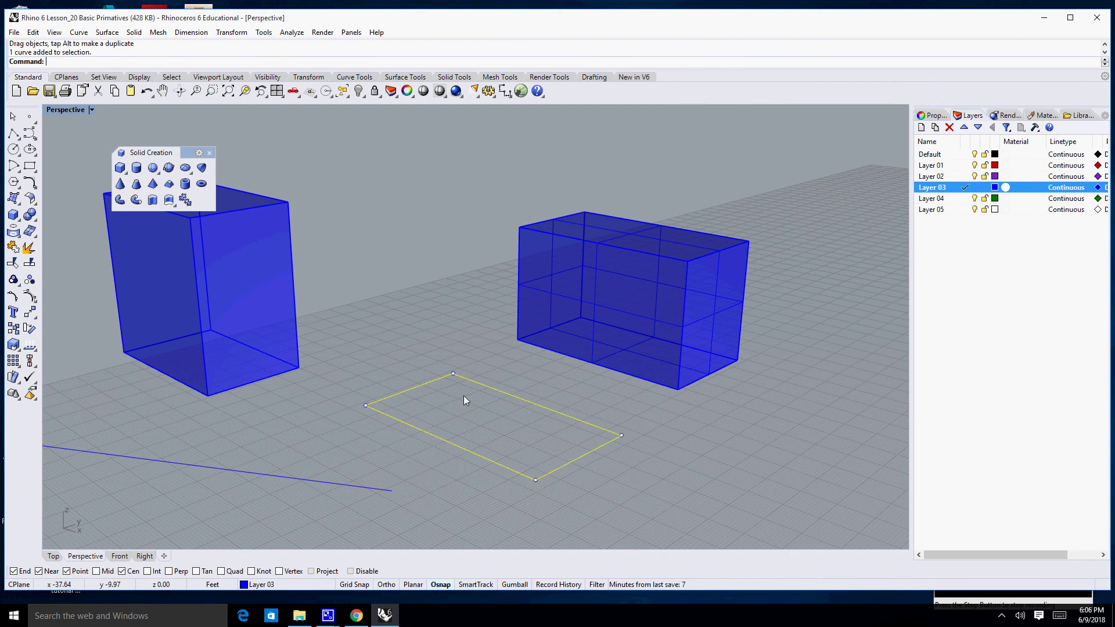
Extrude the selected rectangle into a solid about 4.49 ft high with Solid set to Yes and DeleteInput set to No
{"action": "left_click", "coordinate": [151, 200]}
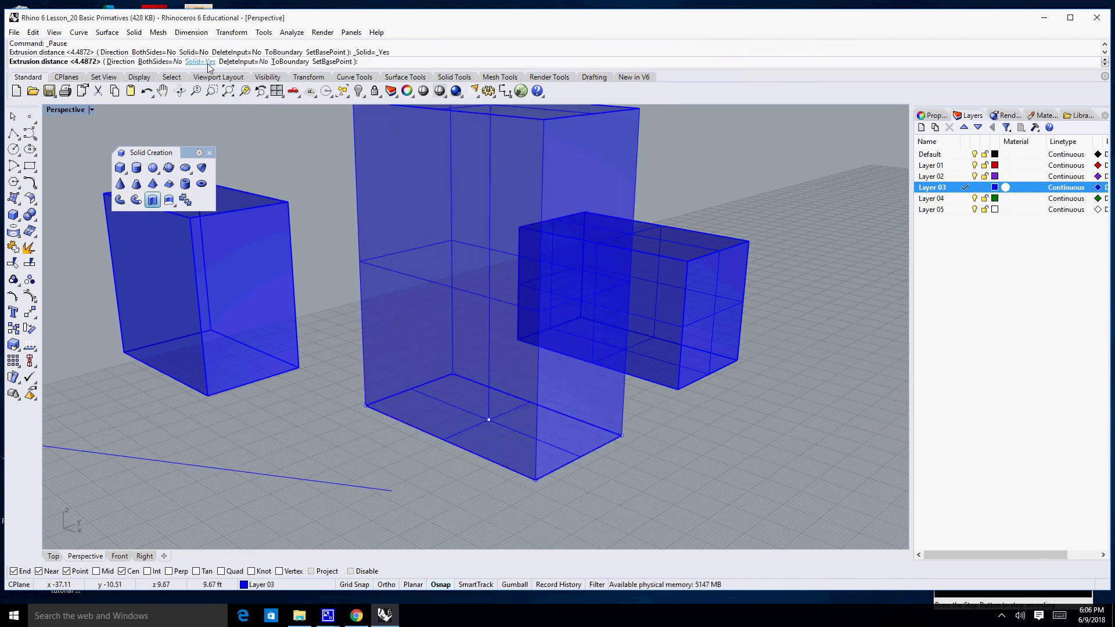
{"action": "left_click", "coordinate": [608, 247]}
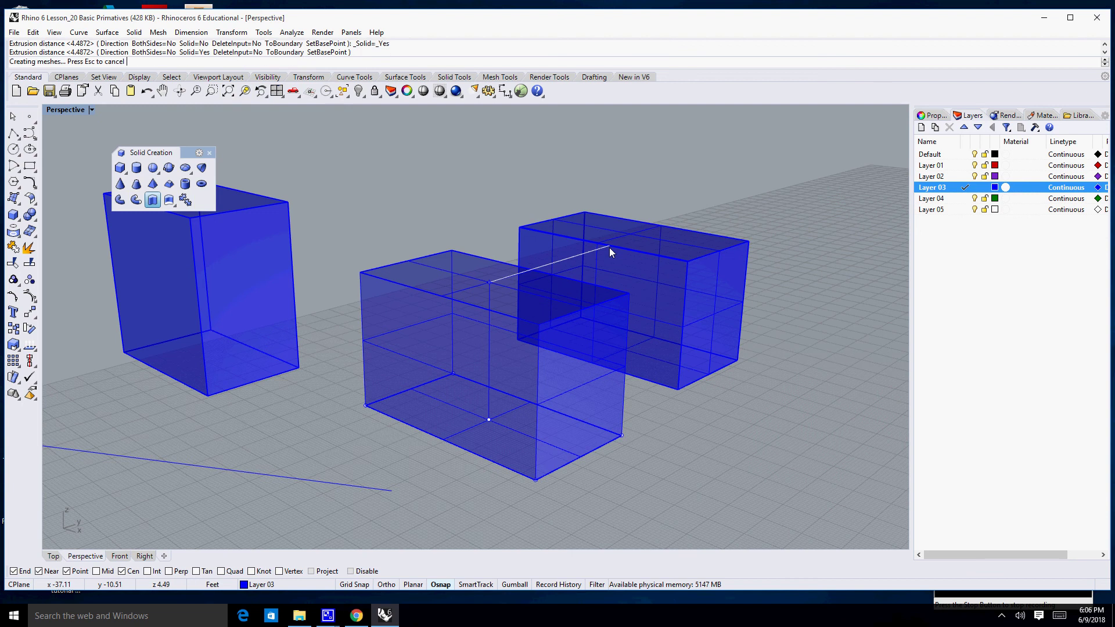
Examine the new solid extrusion from several angles and compare its faces with the box that shows isocurves
{"action": "right_click_drag", "start_coordinate": [791, 338], "coordinate": [717, 320]}
{"action": "scroll", "coordinate": [677, 324], "scroll_direction": "up", "scroll_amount": 5}
{"action": "scroll", "coordinate": [712, 294], "scroll_direction": "down", "scroll_amount": 4}
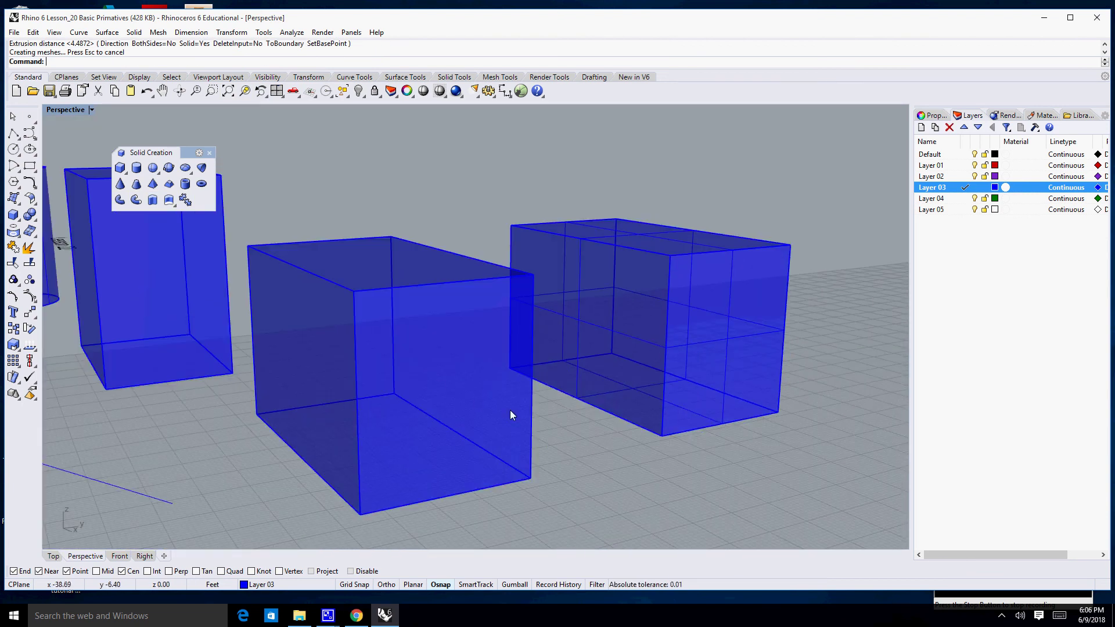
{"action": "scroll", "coordinate": [576, 453], "scroll_direction": "up", "scroll_amount": 3}
{"action": "scroll", "coordinate": [584, 458], "scroll_direction": "down", "scroll_amount": 2}
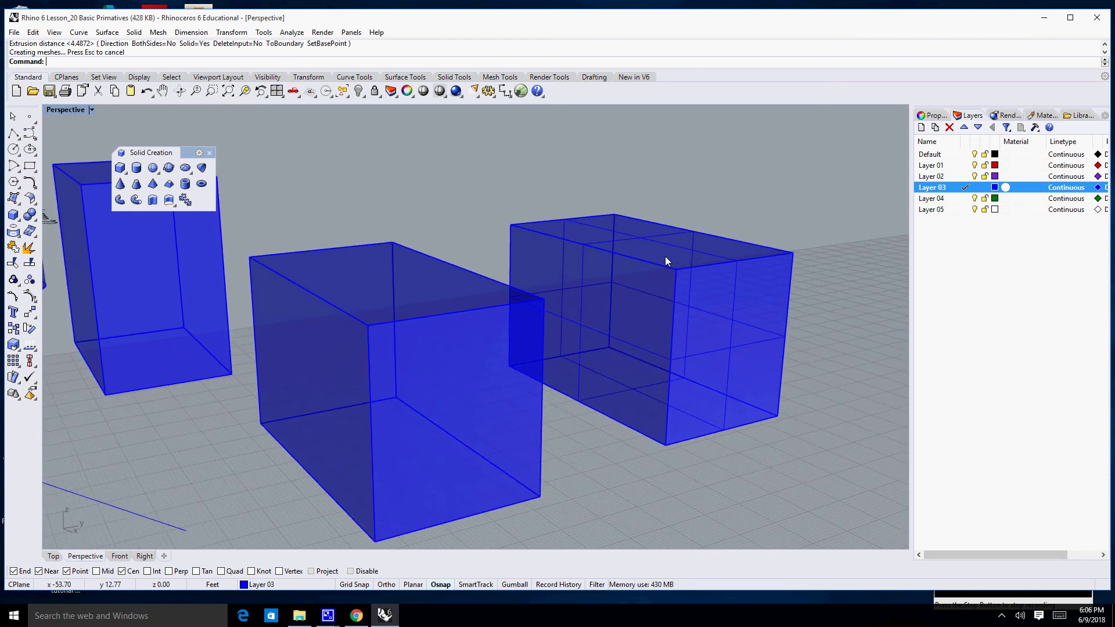
{"action": "right_click_drag", "start_coordinate": [775, 433], "coordinate": [589, 414]}
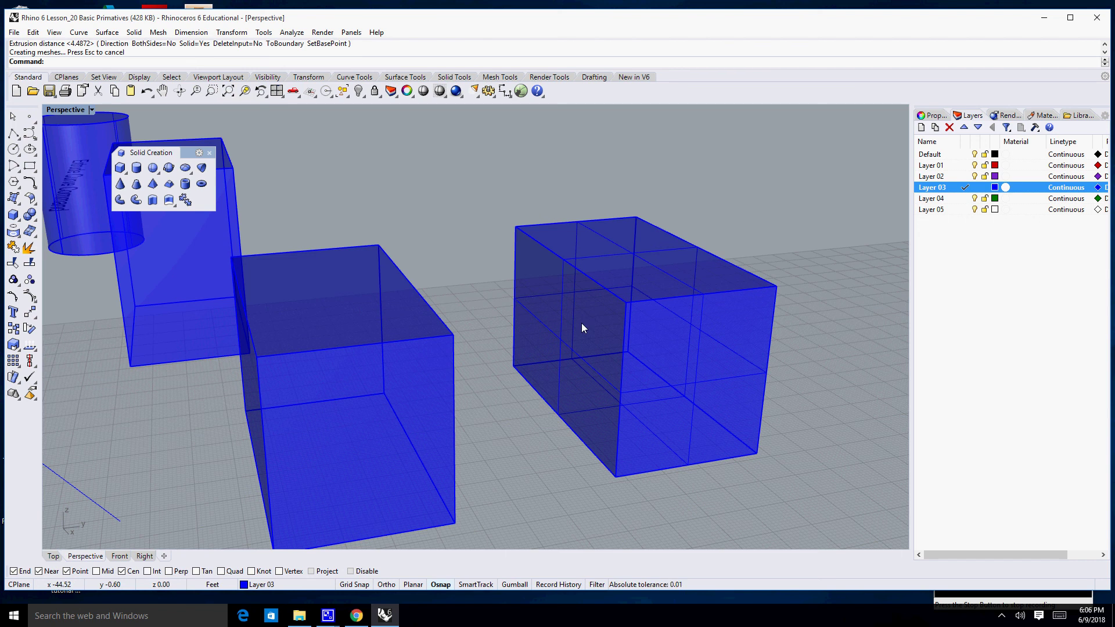
{"action": "right_click_drag", "start_coordinate": [514, 375], "coordinate": [428, 364]}
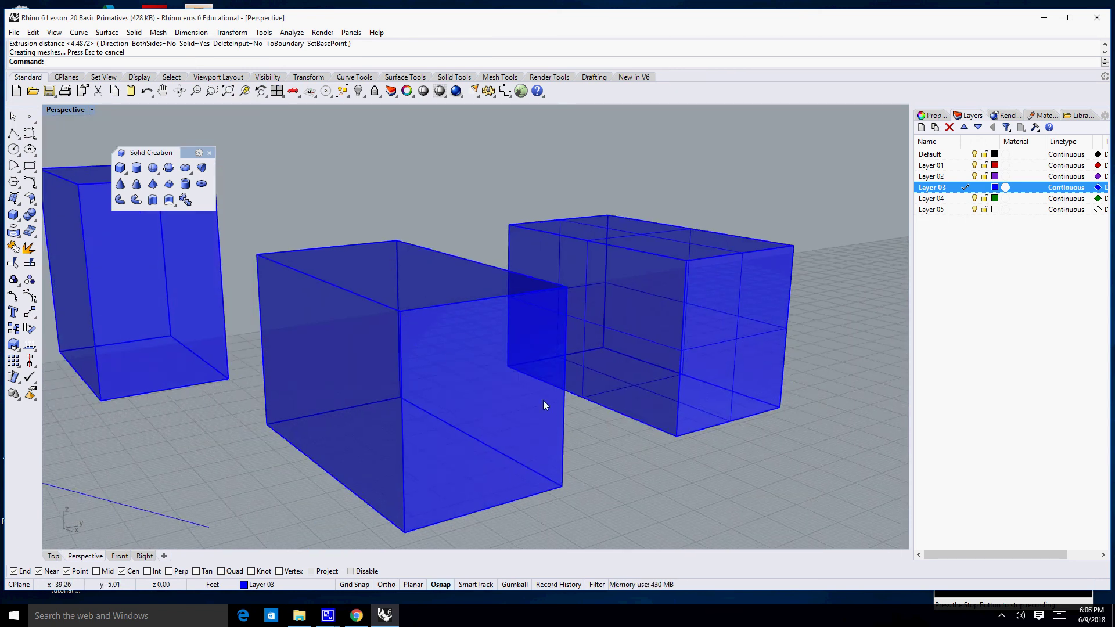
{"action": "right_click_drag", "start_coordinate": [542, 403], "coordinate": [608, 420]}
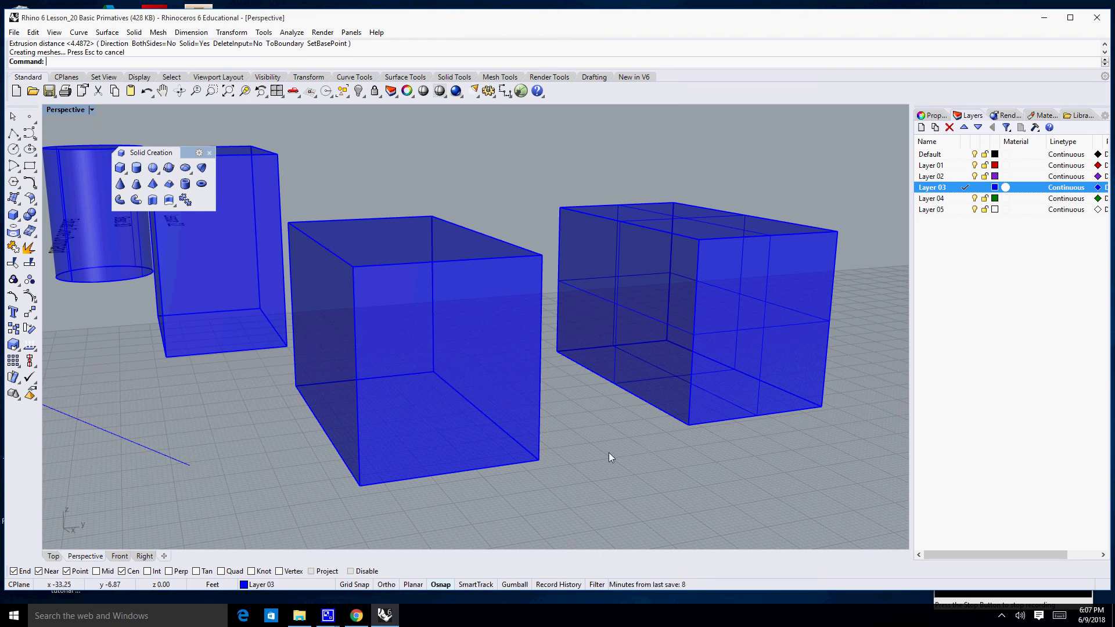
Explode the new solid extrusion into separate surfaces
{"action": "left_click", "coordinate": [489, 367]}
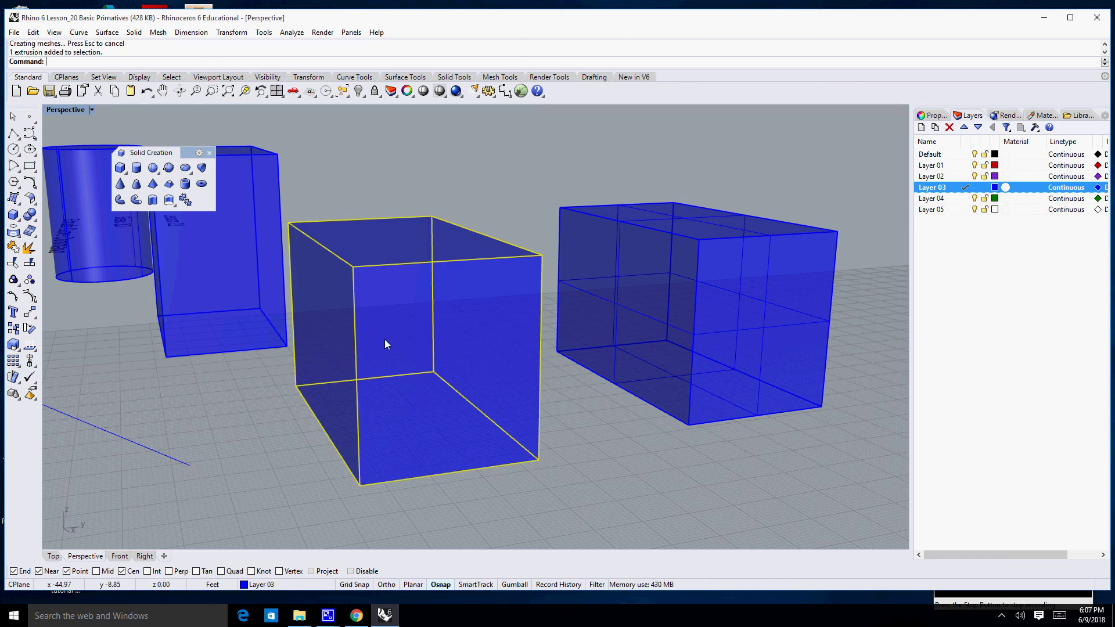
{"action": "left_click", "coordinate": [28, 248]}
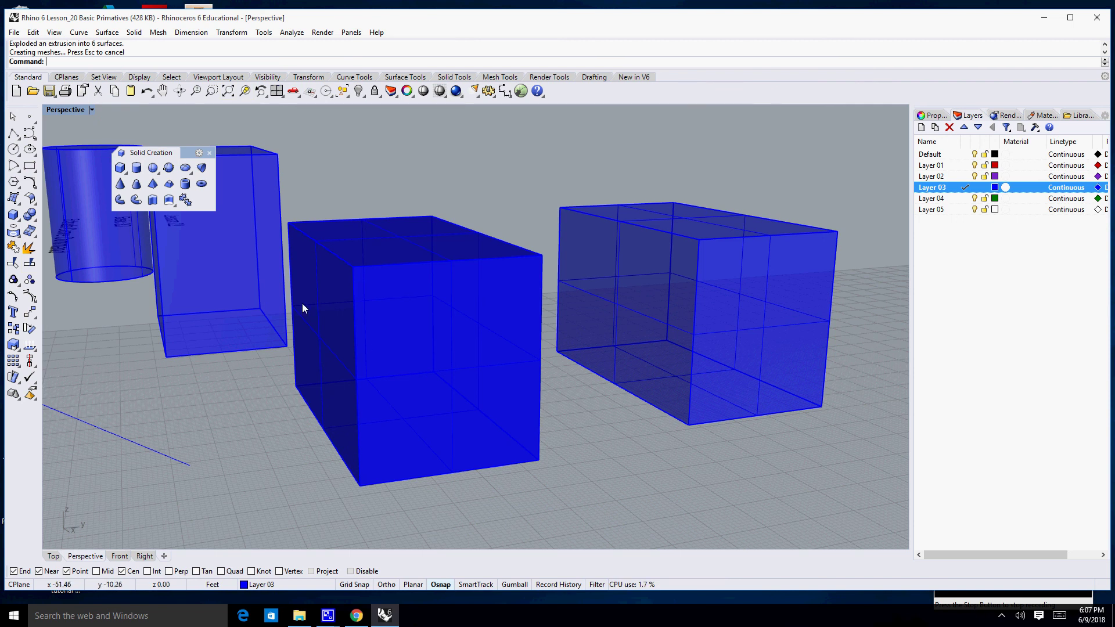
Pull the front surface away from the exploded box to expose its interior, and undo that move
{"action": "left_click", "coordinate": [451, 363]}
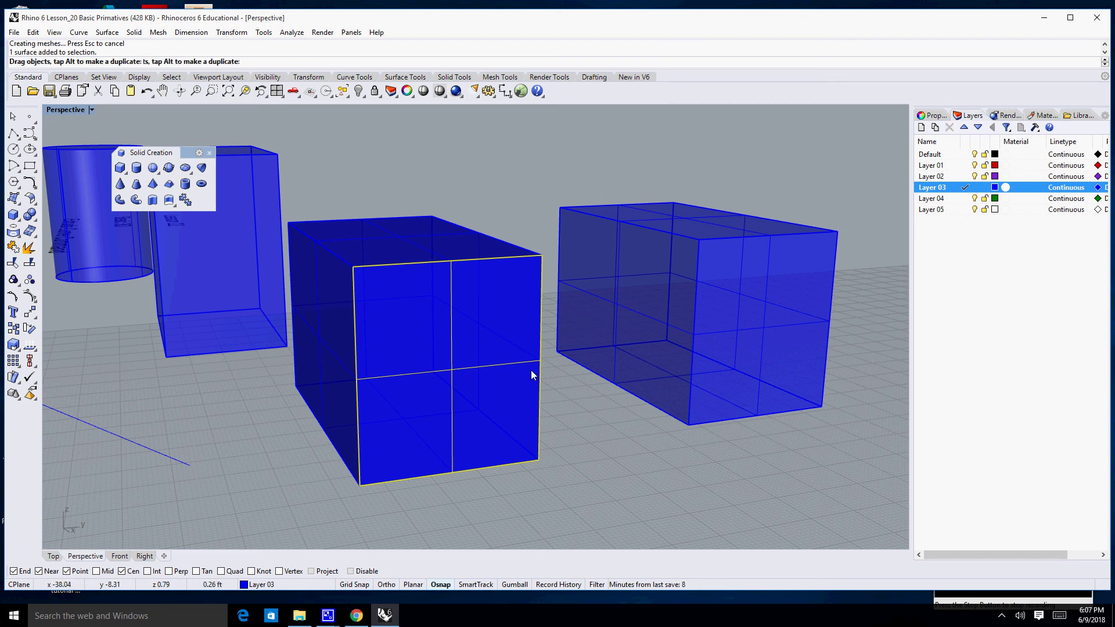
{"action": "left_click_drag", "start_coordinate": [531, 371], "coordinate": [677, 403]}
{"action": "mouse_move", "coordinate": [539, 488]}
{"action": "right_mouse_down"}
{"action": "mouse_move", "coordinate": [521, 473]}
{"action": "mouse_move", "coordinate": [552, 488]}
{"action": "mouse_move", "coordinate": [538, 487]}
{"action": "right_mouse_up"}
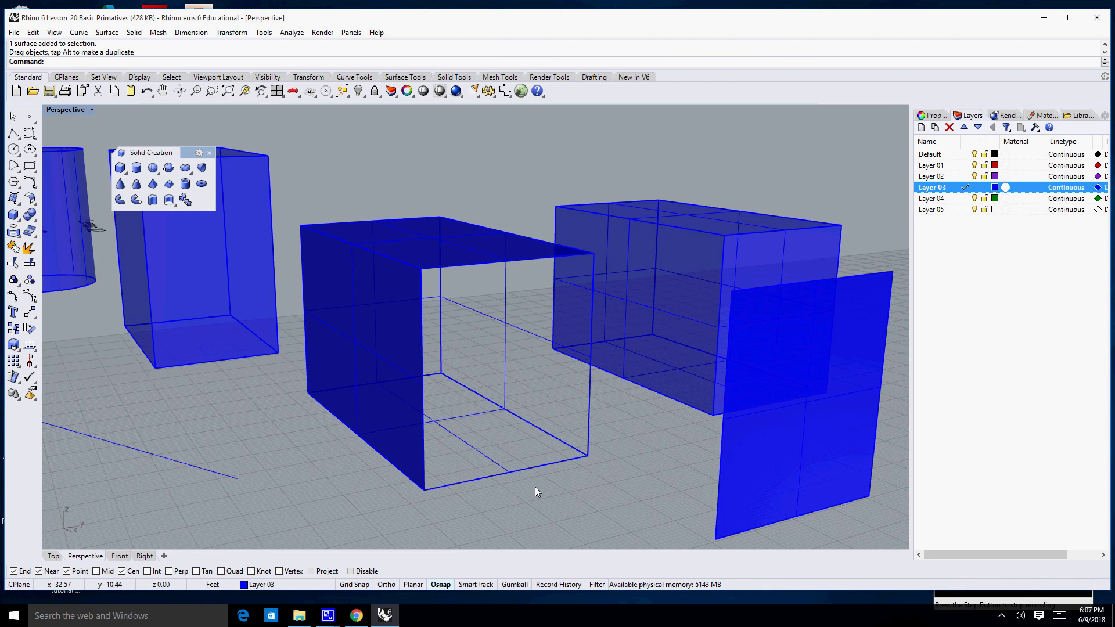
{"action": "key", "text": "ctrl+z"}
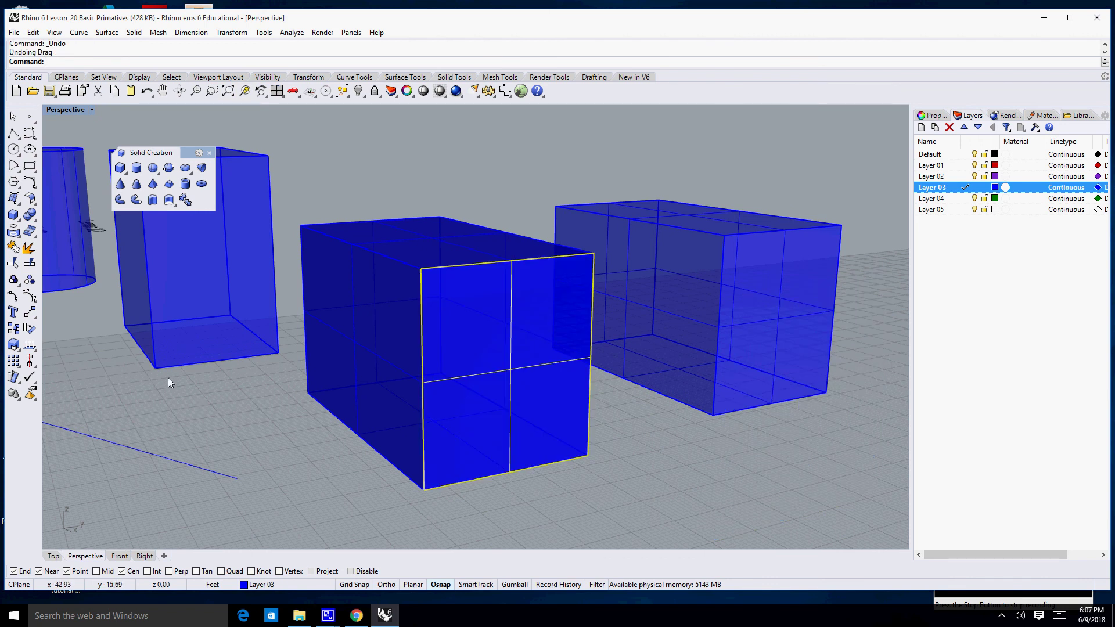
Join all the surfaces of the exploded box back into one closed polysurface
{"action": "left_click", "coordinate": [13, 248]}
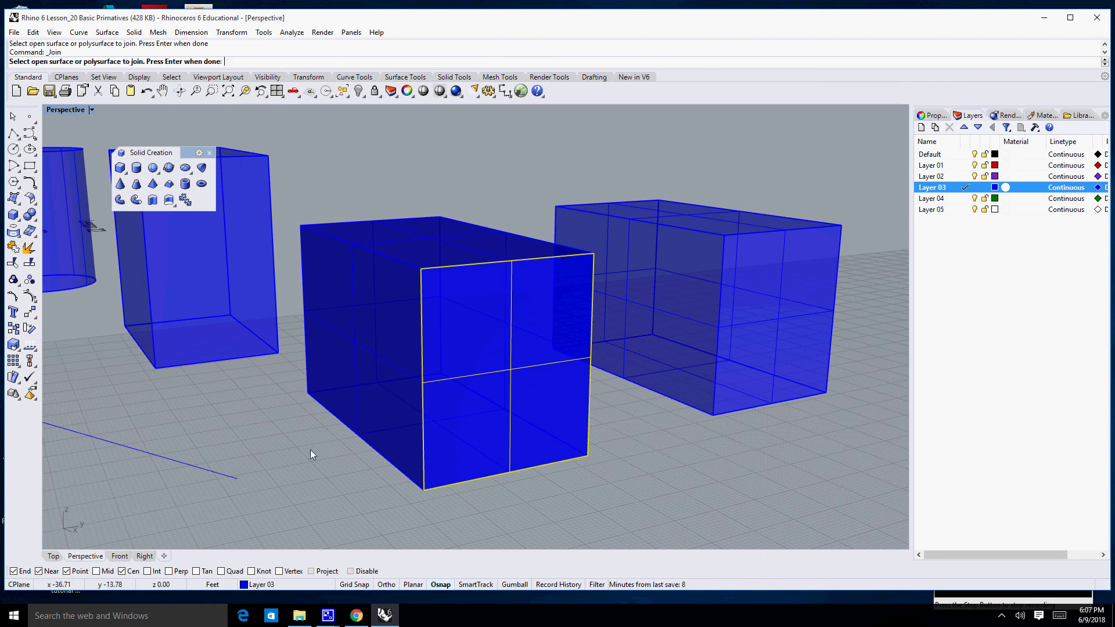
{"action": "key", "text": "Escape"}
{"action": "scroll", "coordinate": [329, 452], "scroll_direction": "down", "scroll_amount": 4}
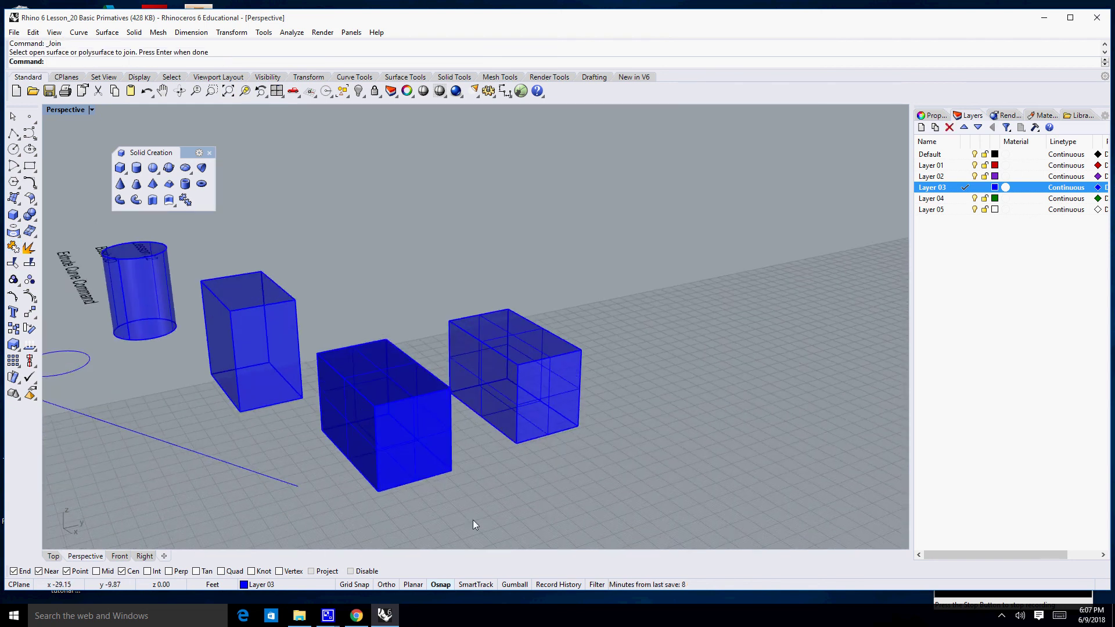
{"action": "left_click_drag", "start_coordinate": [473, 520], "coordinate": [306, 366]}
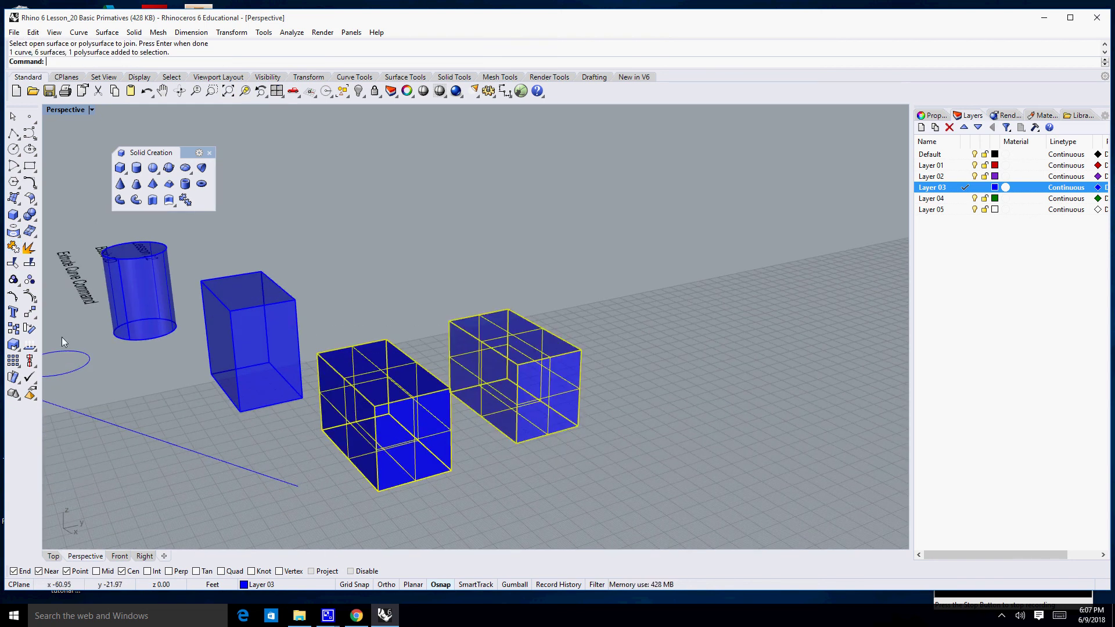
{"action": "left_click", "coordinate": [12, 249]}
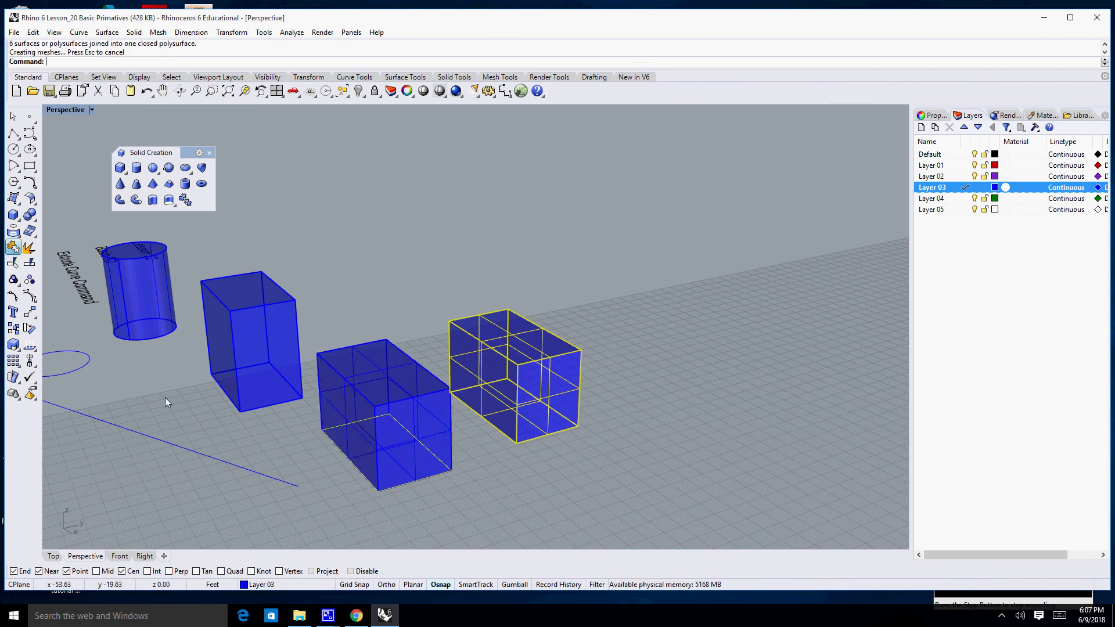
Move the rejoined box off its source rectangle to the far side of the other isocurved box
{"action": "left_click", "coordinate": [360, 426]}
{"action": "scroll", "coordinate": [360, 426], "scroll_direction": "down", "scroll_amount": 2}
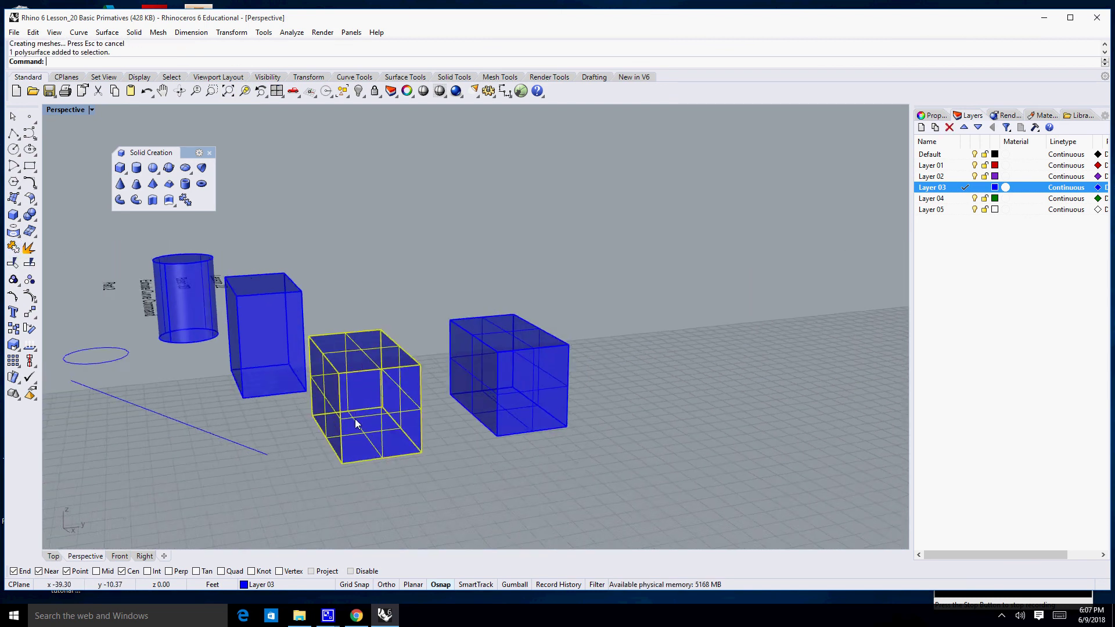
{"action": "left_click", "coordinate": [509, 401]}
{"action": "left_click_drag", "start_coordinate": [391, 419], "coordinate": [690, 390]}
{"action": "left_click", "coordinate": [586, 433]}
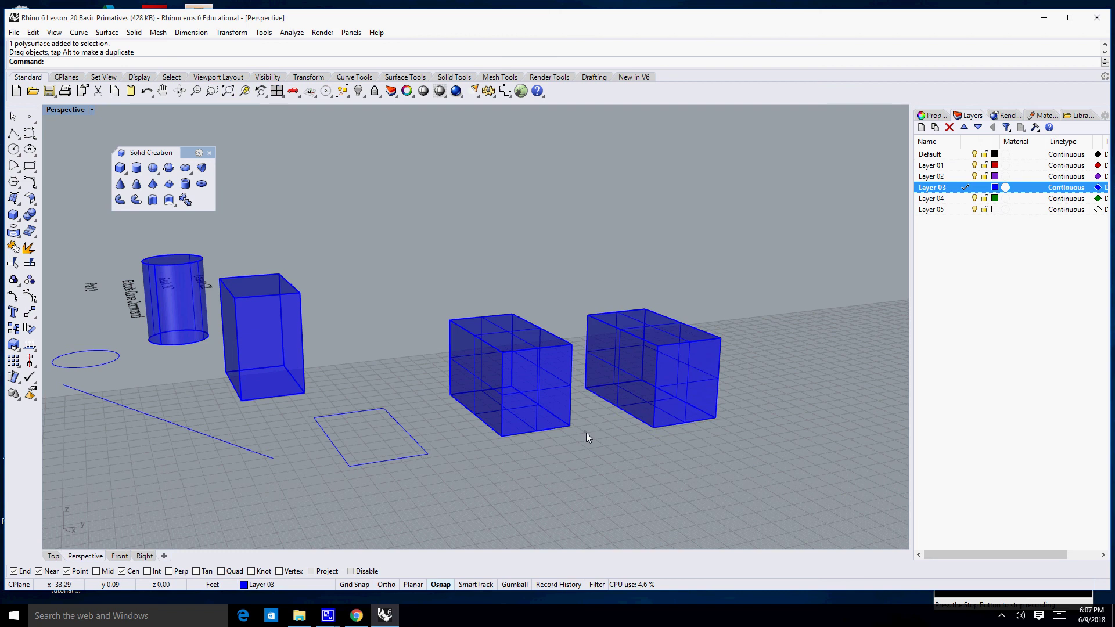
Extrude the exposed rectangle into a solid about 4.49 ft high, matching the neighbouring boxes, with DeleteInput set to No
{"action": "left_click", "coordinate": [419, 457]}
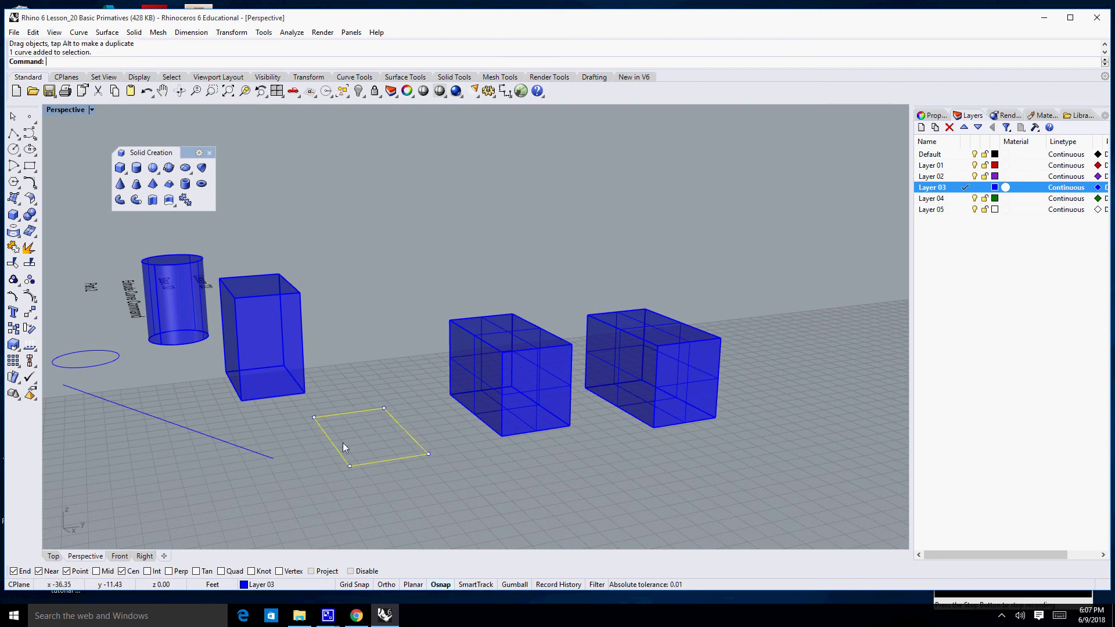
{"action": "left_click", "coordinate": [152, 200]}
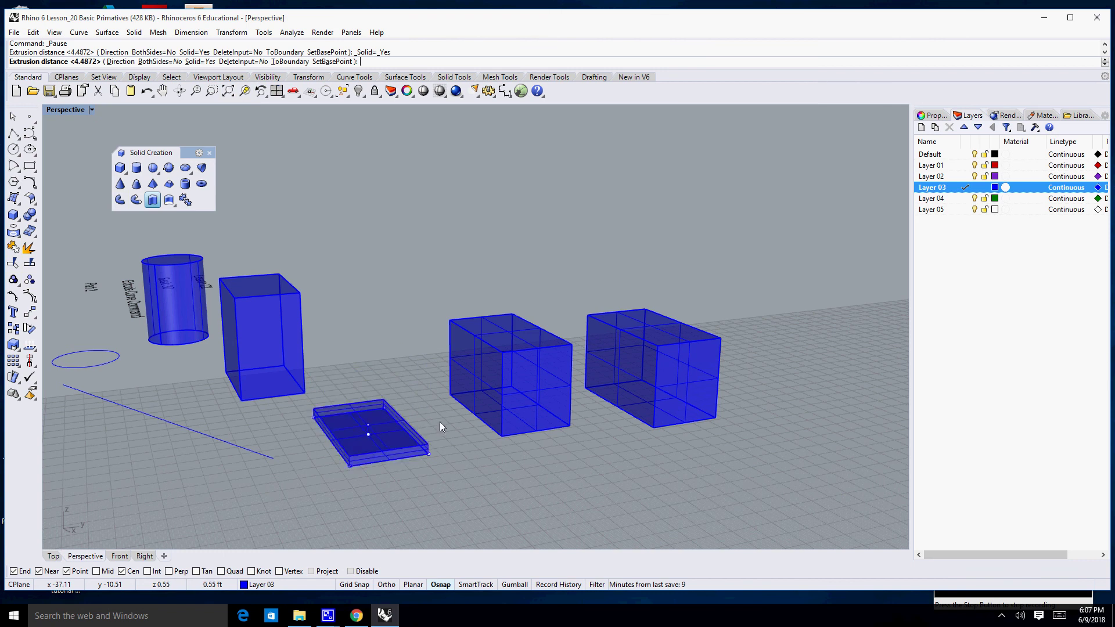
{"action": "scroll", "coordinate": [440, 424], "scroll_direction": "down", "scroll_amount": 2}
{"action": "scroll", "coordinate": [424, 405], "scroll_direction": "up", "scroll_amount": 6}
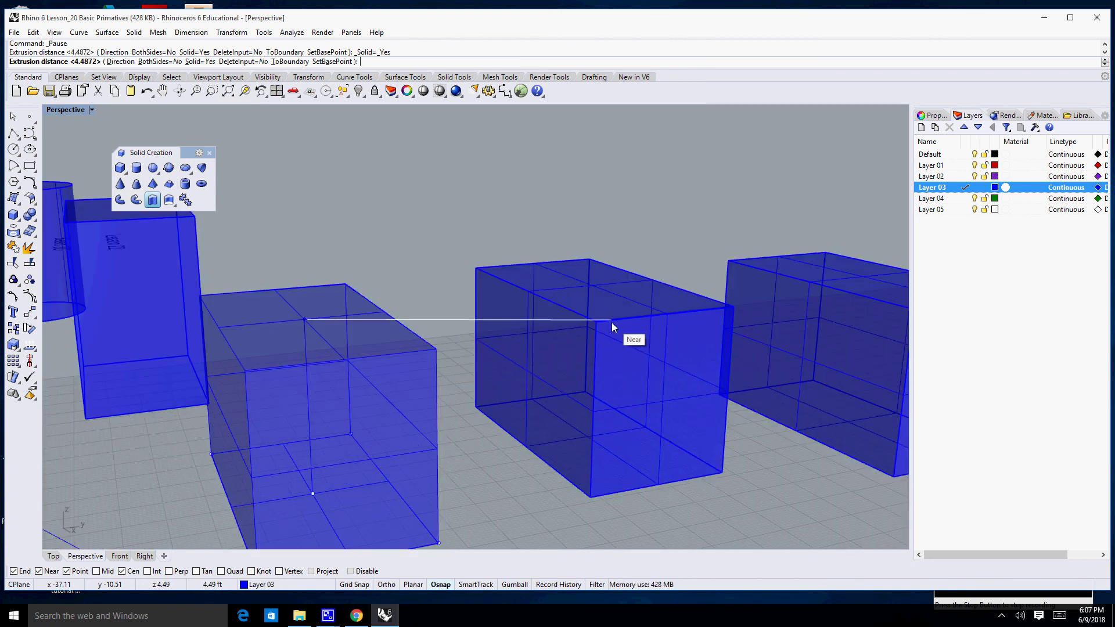
{"action": "left_click", "coordinate": [666, 316]}
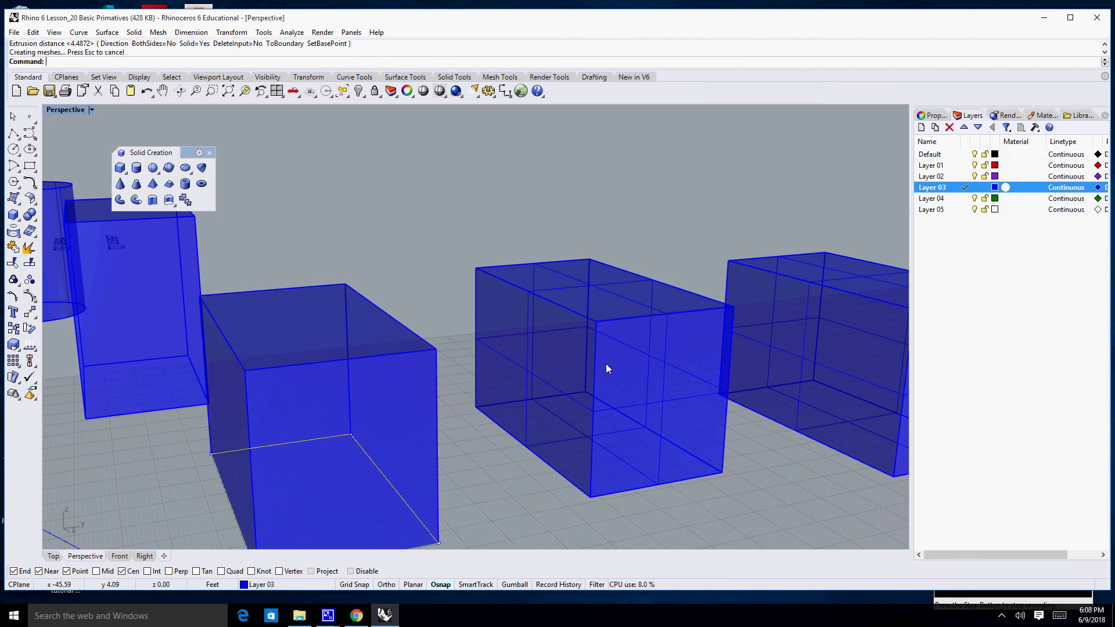
{"action": "scroll", "coordinate": [494, 495], "scroll_direction": "down", "scroll_amount": 5}
{"action": "right_click_drag", "start_coordinate": [495, 494], "coordinate": [410, 452]}
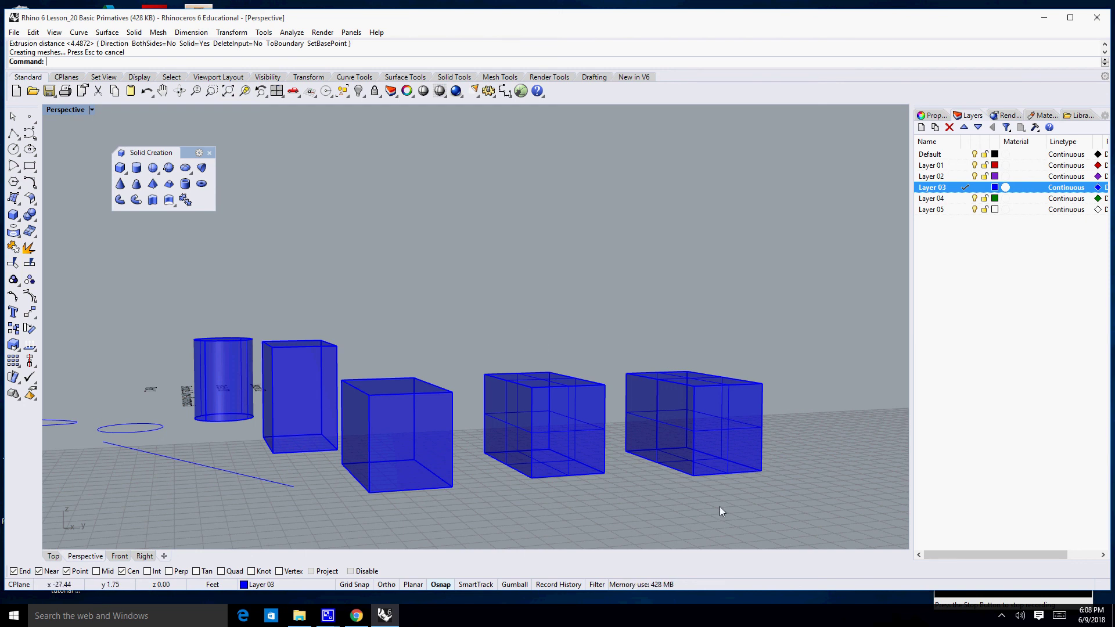
{"action": "left_click", "coordinate": [950, 603]}
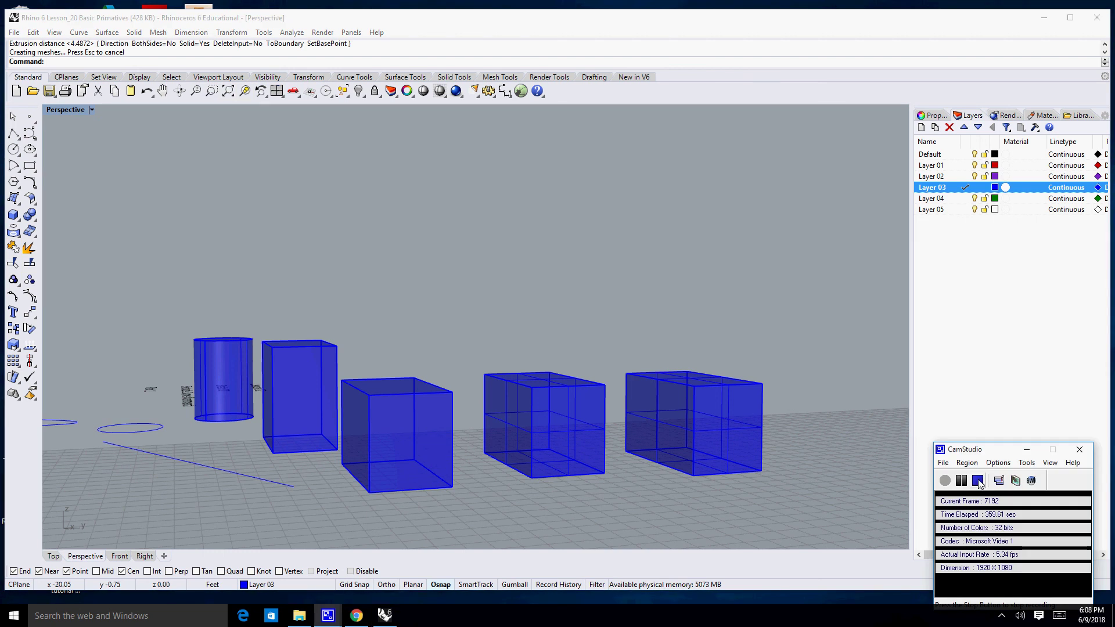